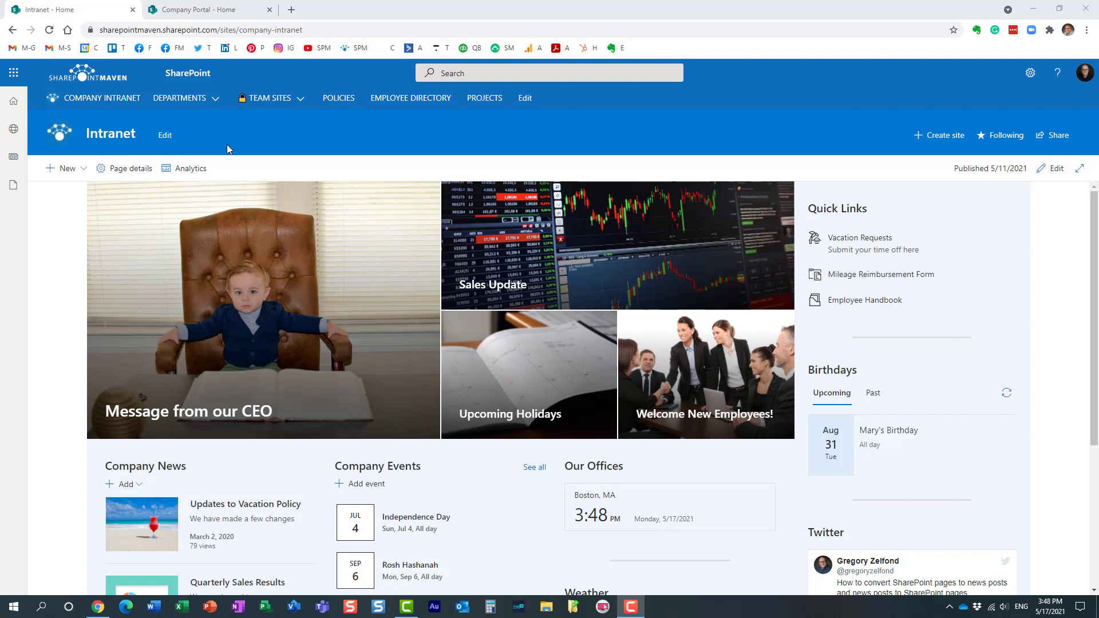
Step: View the My Sites and My News lists in the Intranet site's app bar and close them
{"action": "left_click", "coordinate": [15, 132]}
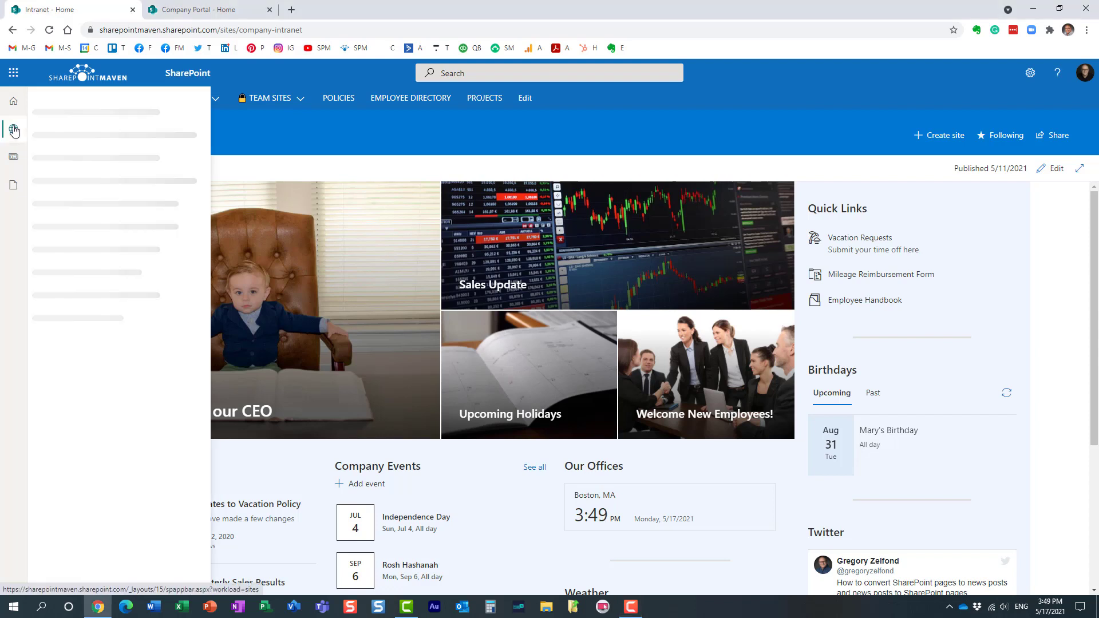
{"action": "left_click", "coordinate": [14, 161]}
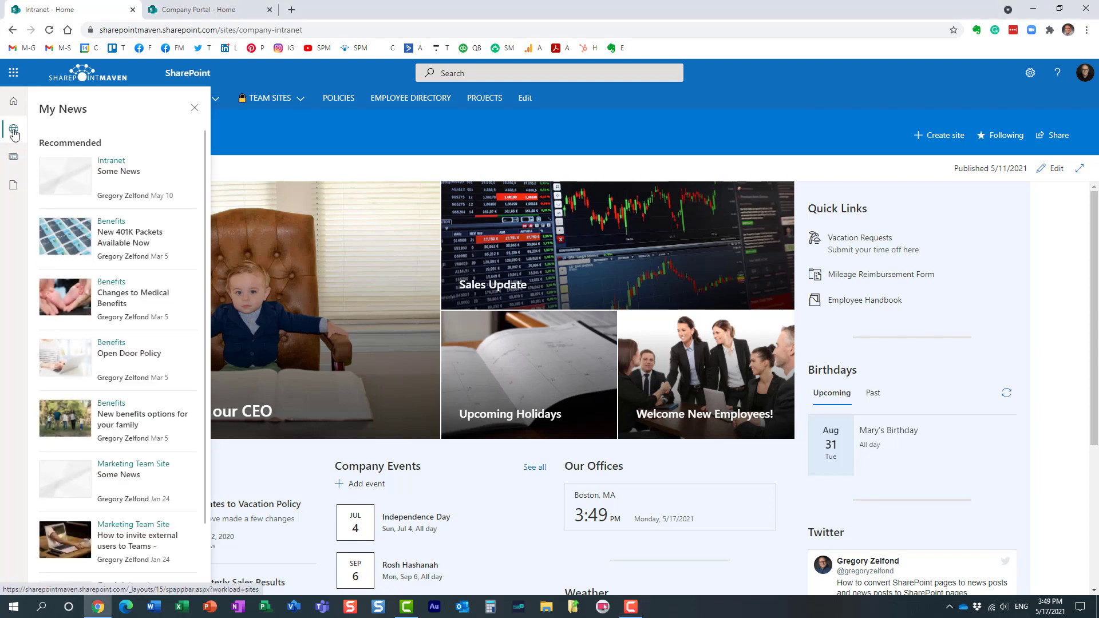
{"action": "left_click", "coordinate": [15, 133]}
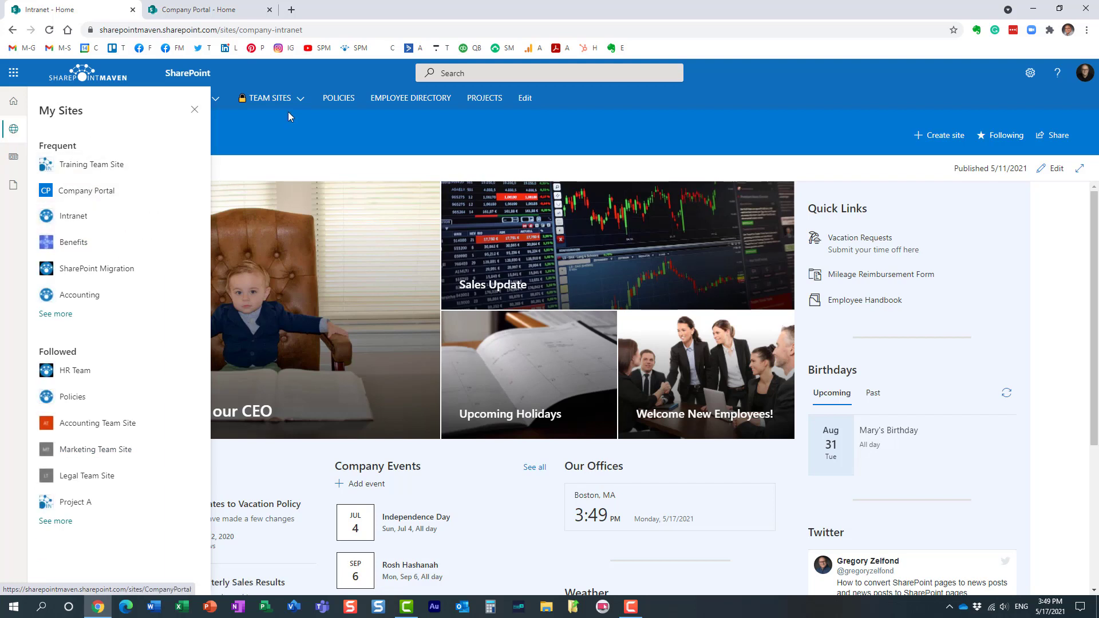
{"action": "left_click", "coordinate": [14, 129]}
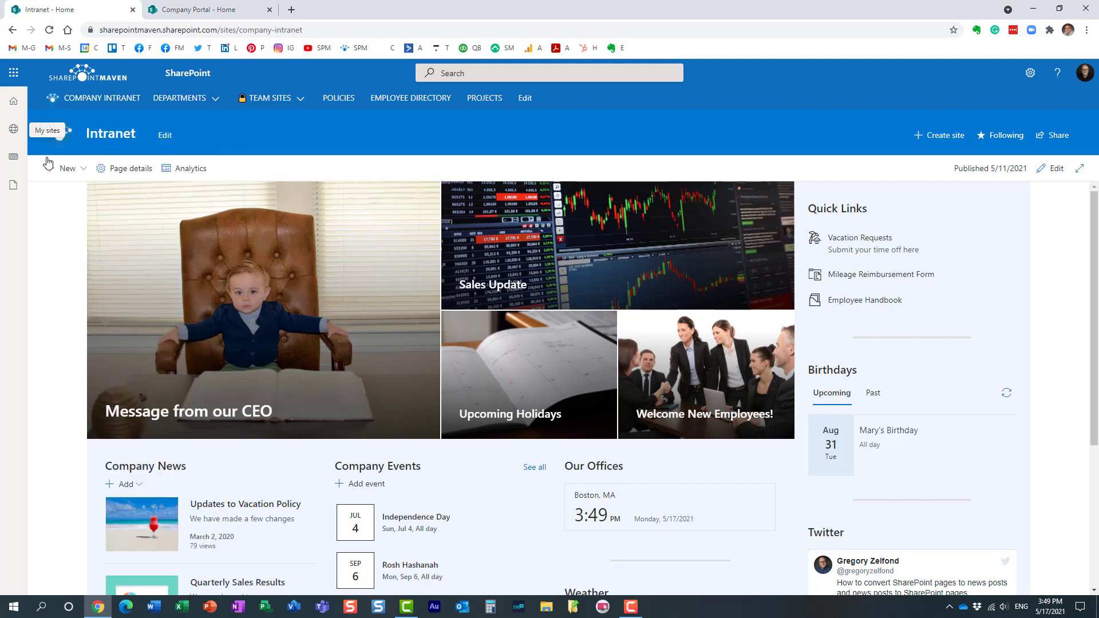
Step: Open the SharePoint start page in a new tab from the app launcher and look through its news and frequent sites
{"action": "left_click", "coordinate": [13, 73]}
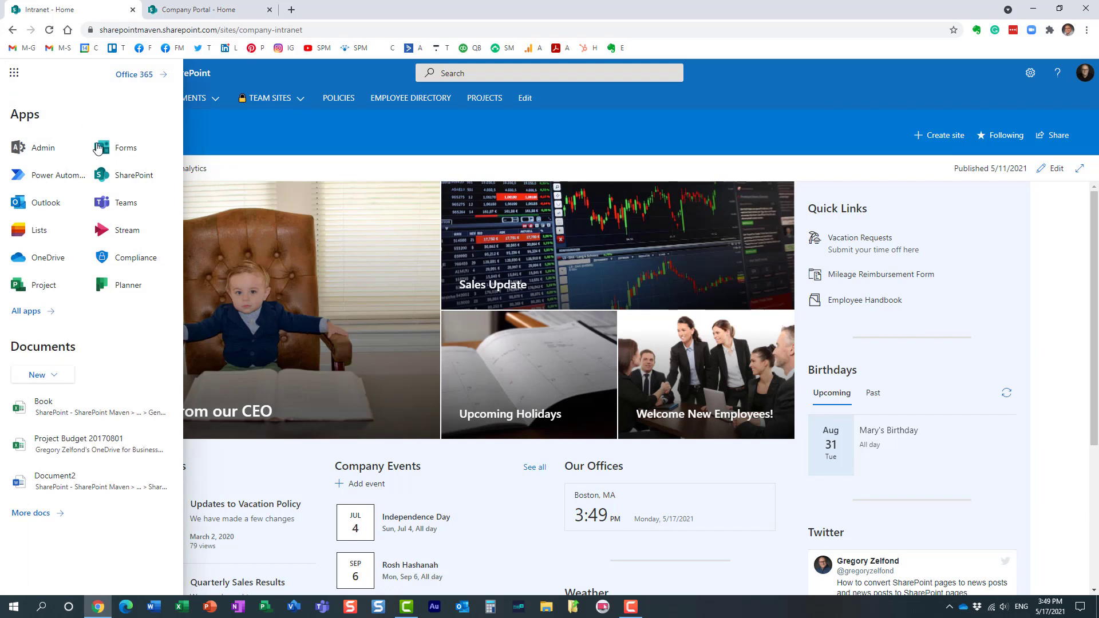
{"action": "left_click", "coordinate": [163, 175]}
{"action": "left_click", "coordinate": [184, 207]}
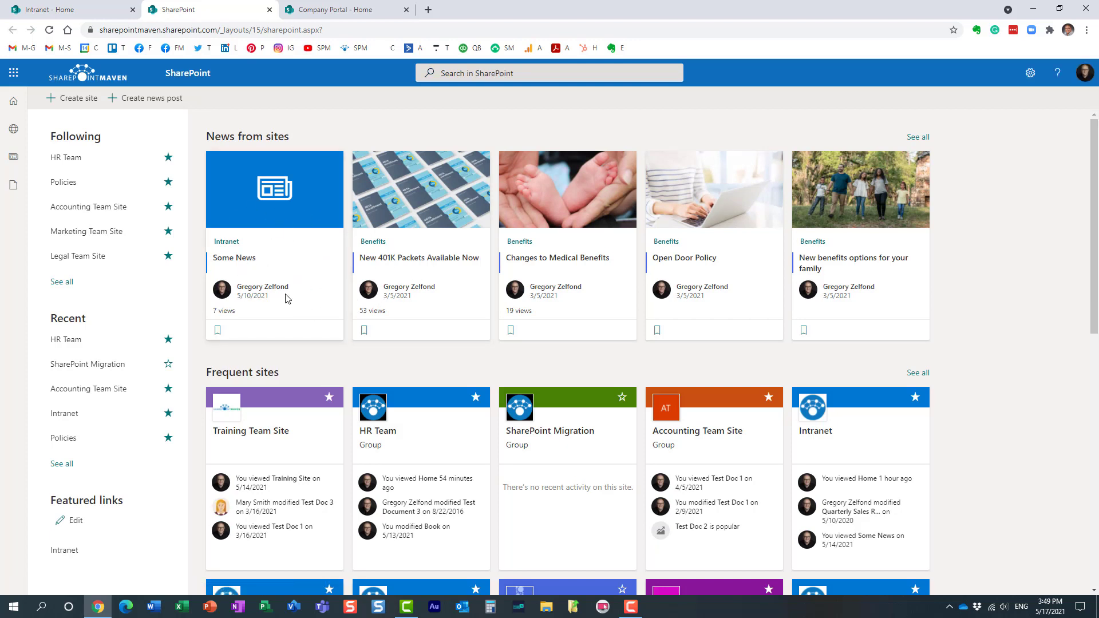
{"action": "scroll", "coordinate": [296, 412], "scroll_direction": "down", "scroll_amount": 2}
{"action": "scroll", "coordinate": [108, 209], "scroll_direction": "up", "scroll_amount": 2}
Step: Compare the app launcher on the Intranet site with the SharePoint start page, and close the launcher
{"action": "left_click", "coordinate": [75, 10]}
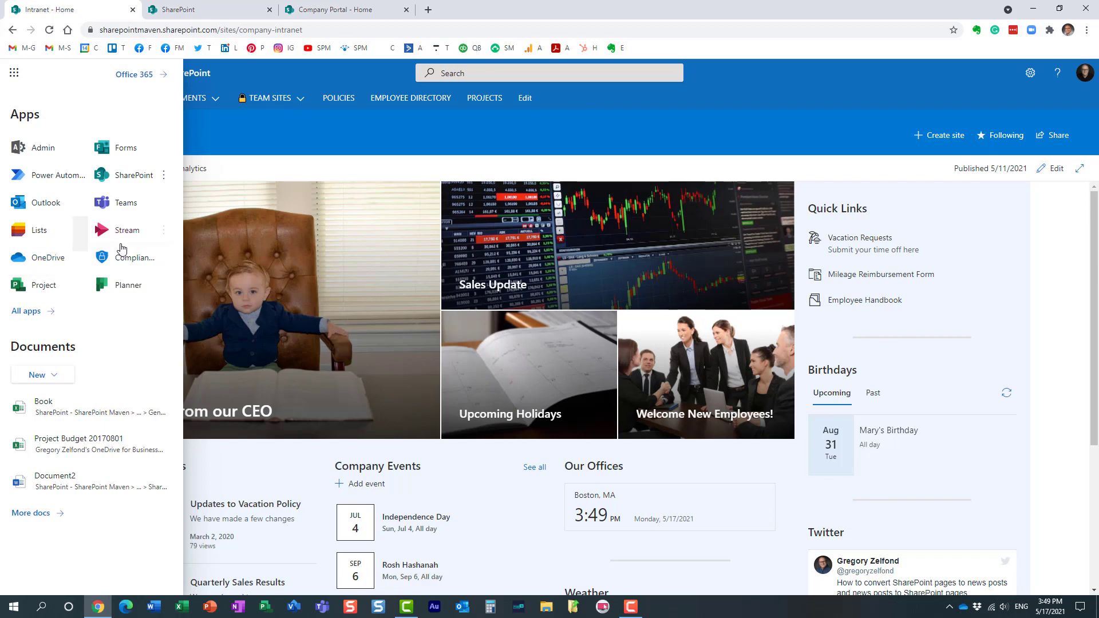
{"action": "left_click", "coordinate": [202, 12]}
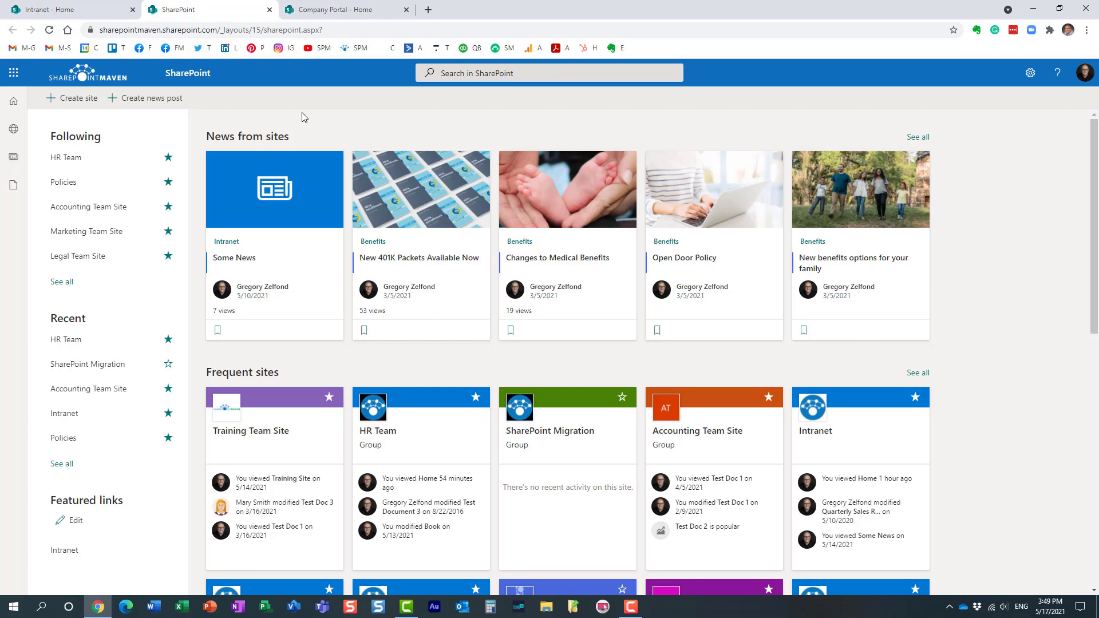
{"action": "left_click", "coordinate": [83, 15]}
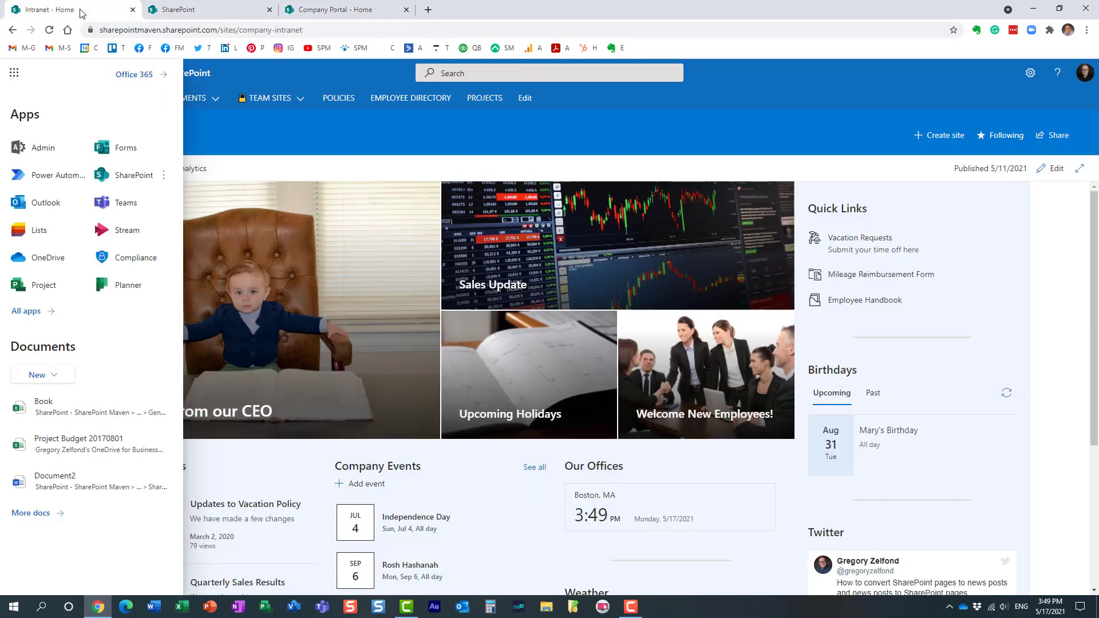
{"action": "left_click", "coordinate": [261, 122]}
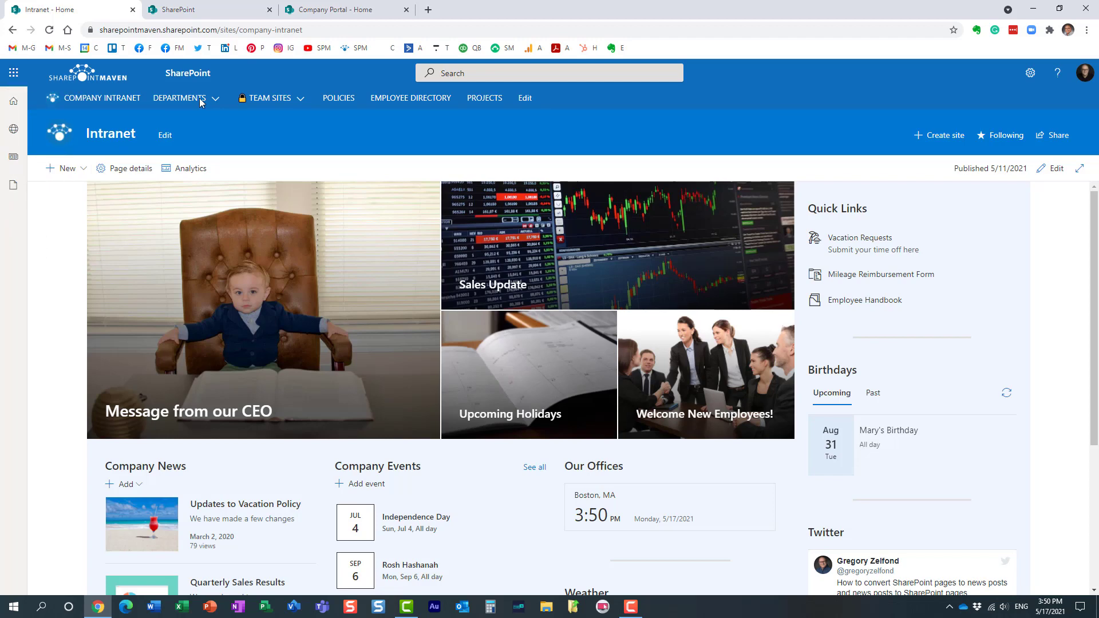
Step: Visit the North America Human Resources site and the Policies library through the hub navigation
{"action": "mouse_move", "coordinate": [211, 95]}
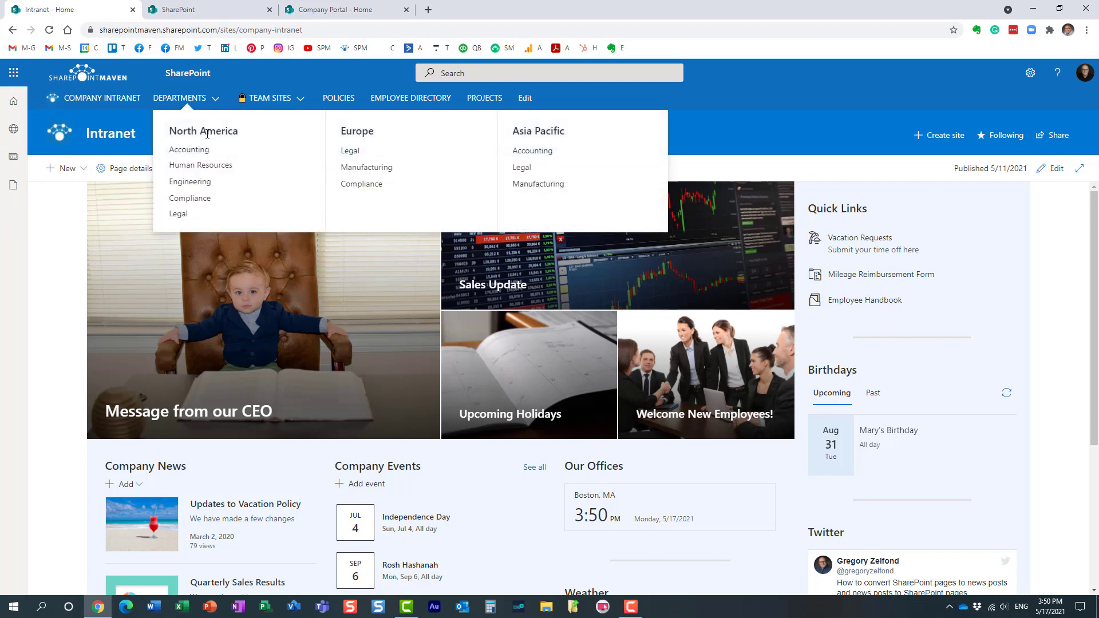
{"action": "left_click", "coordinate": [216, 166]}
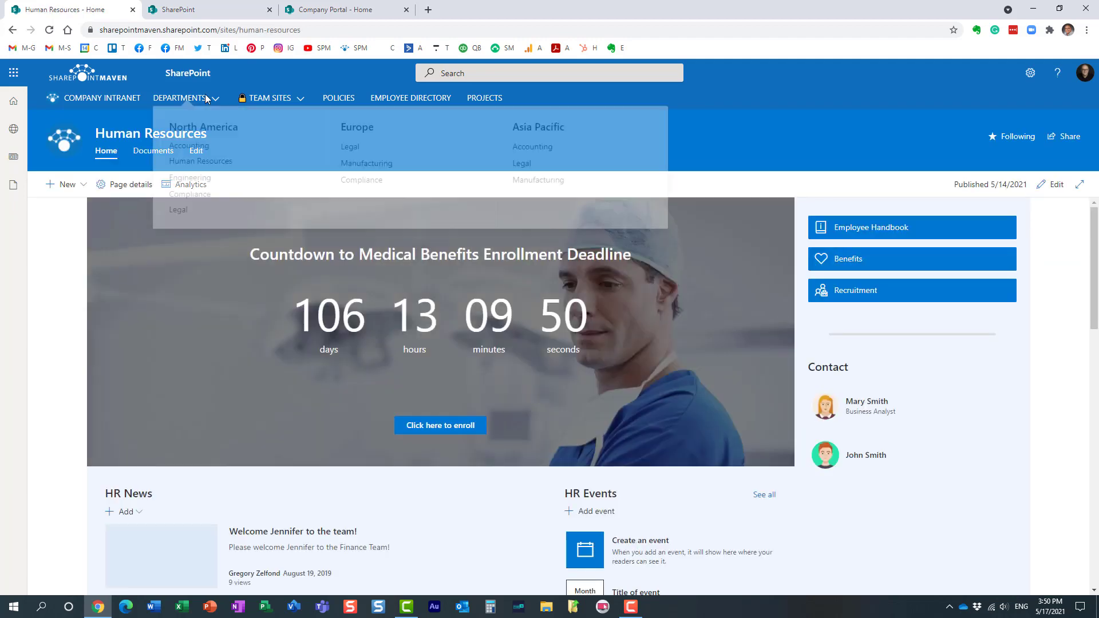
{"action": "left_click", "coordinate": [351, 102]}
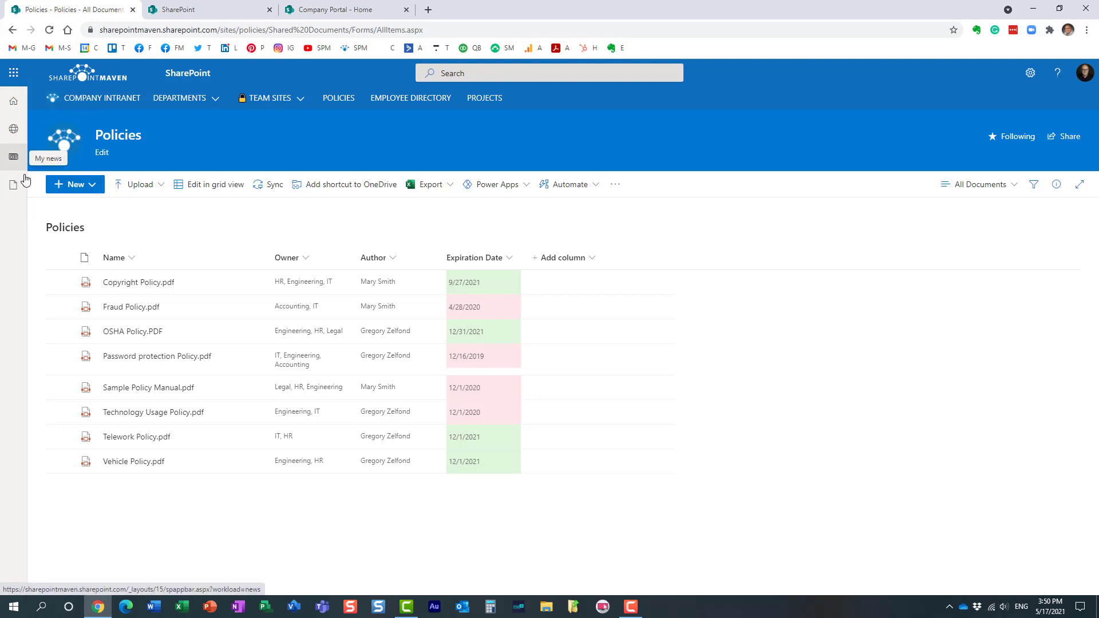
Step: Show all followed sites from My Sites and open the HR Team site
{"action": "left_click", "coordinate": [13, 129]}
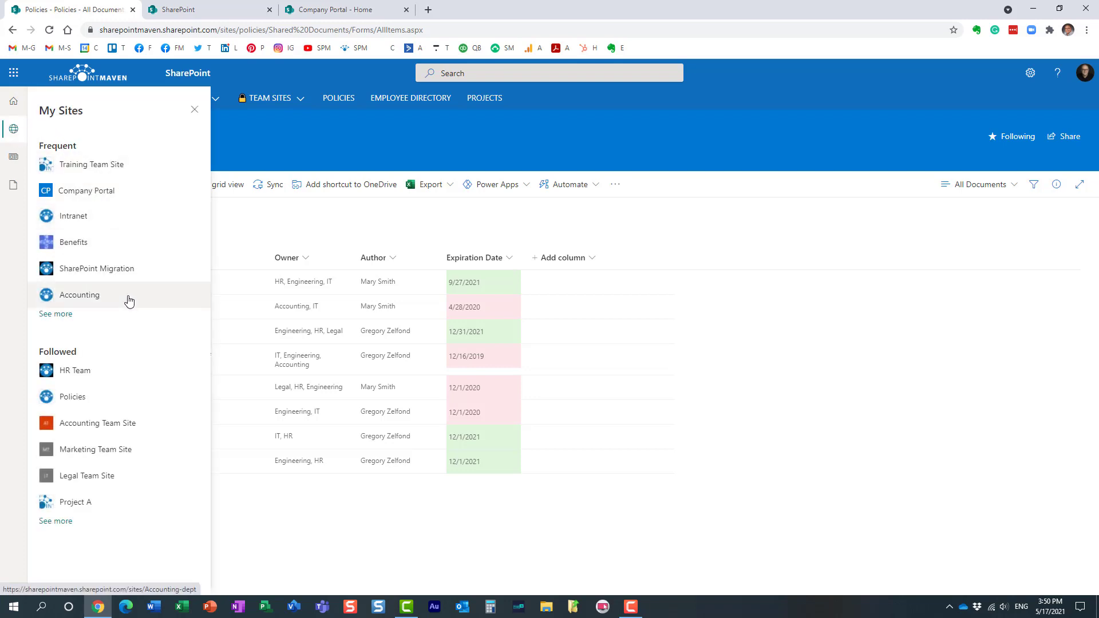
{"action": "left_click", "coordinate": [55, 522]}
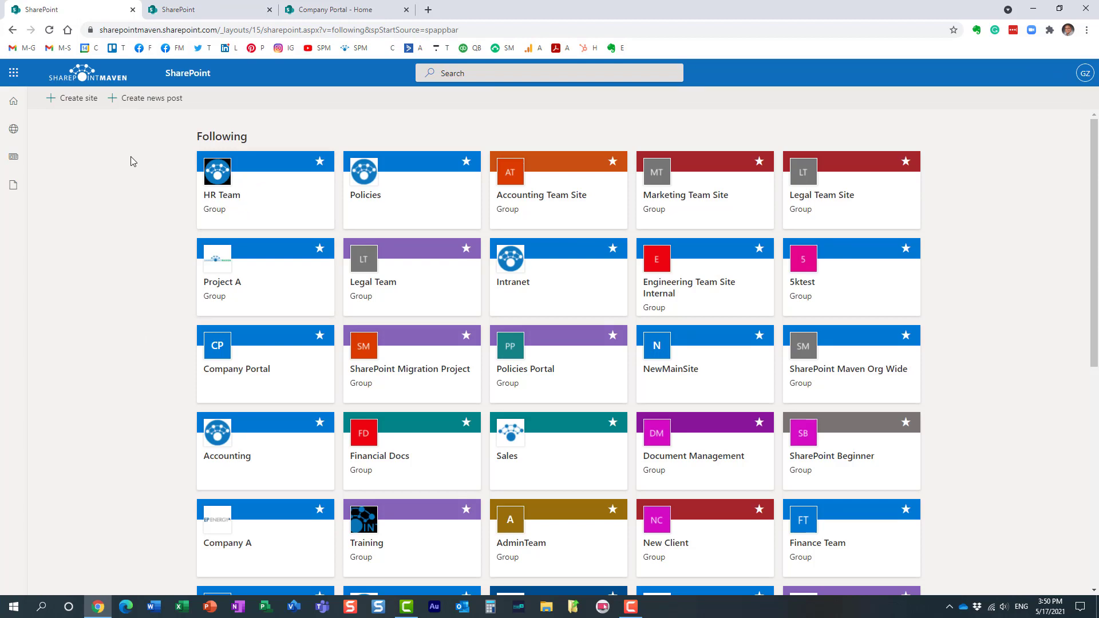
{"action": "left_click", "coordinate": [232, 199]}
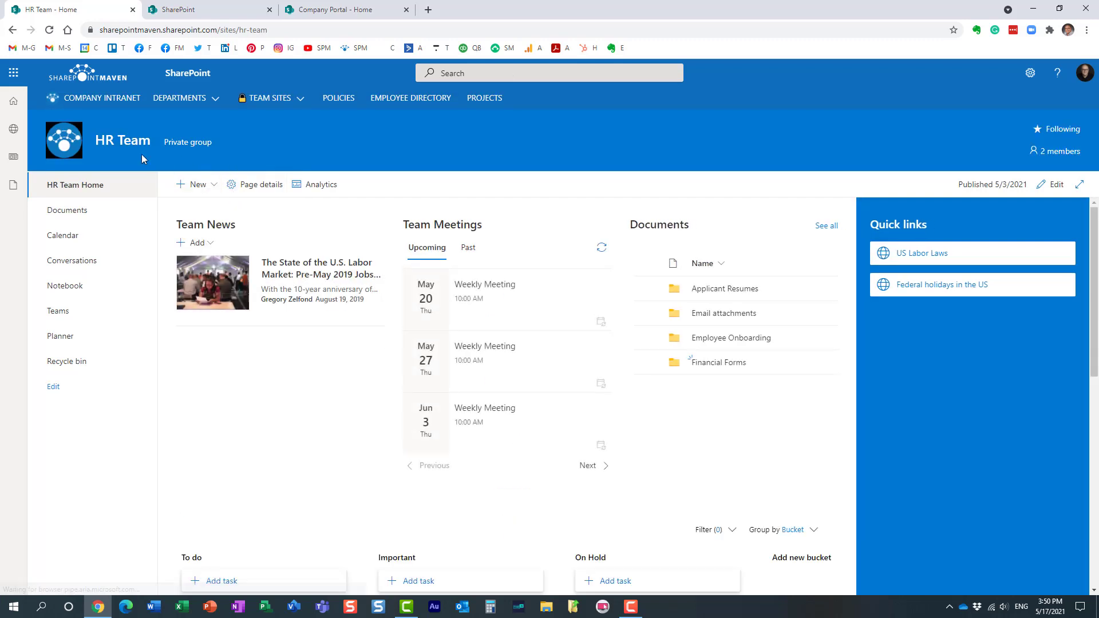
Step: View My News, My Files and the global navigation in the HR Team site's app bar
{"action": "left_click", "coordinate": [12, 161]}
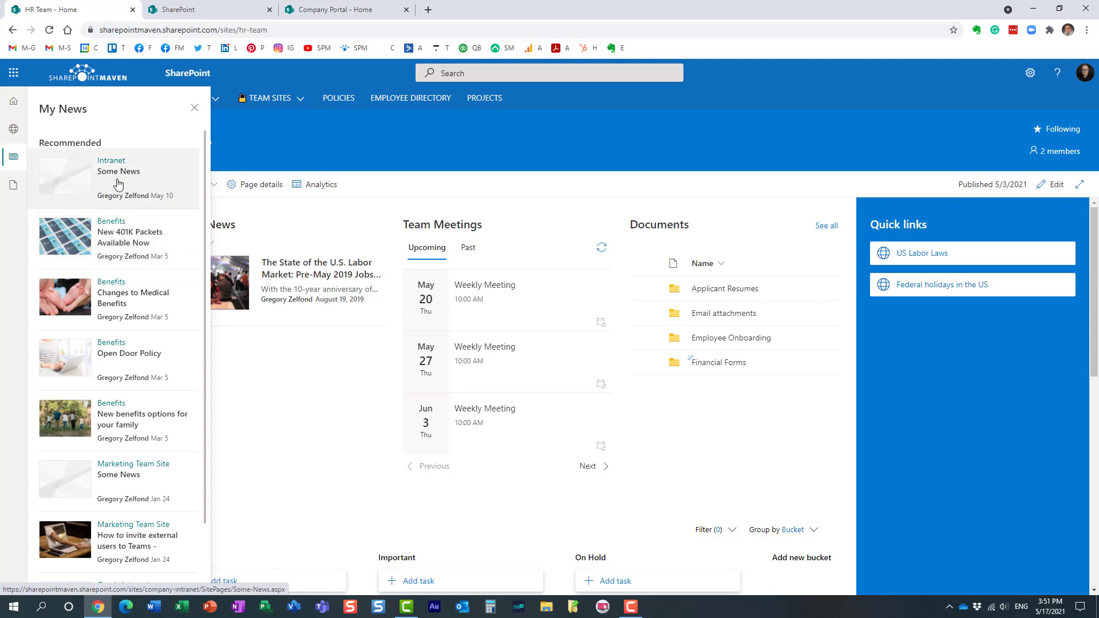
{"action": "left_click", "coordinate": [8, 187]}
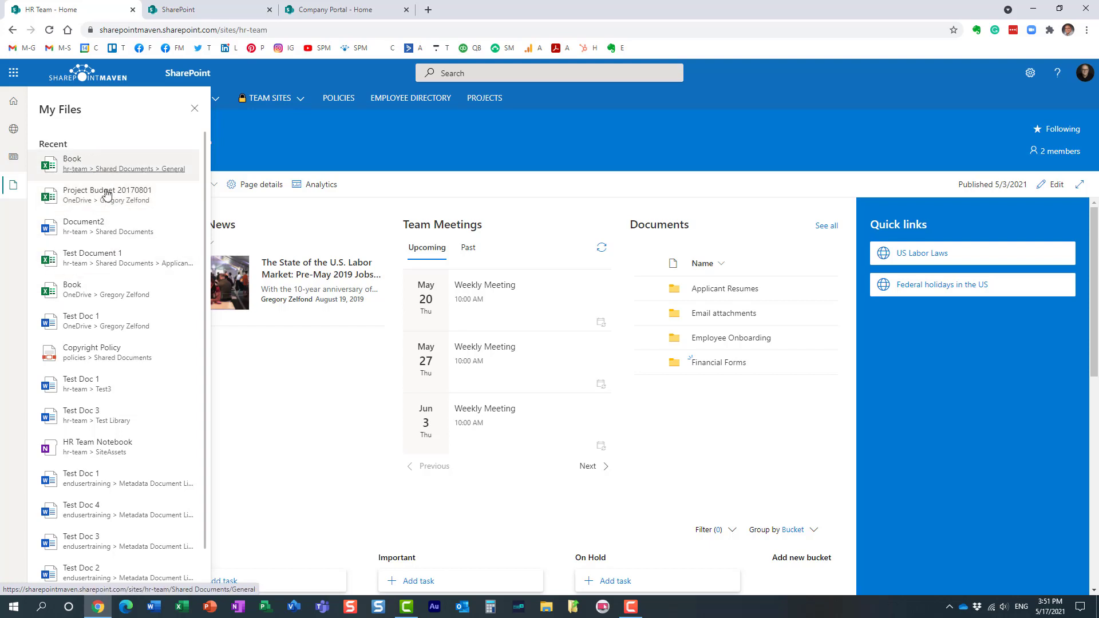
{"action": "left_click", "coordinate": [12, 104]}
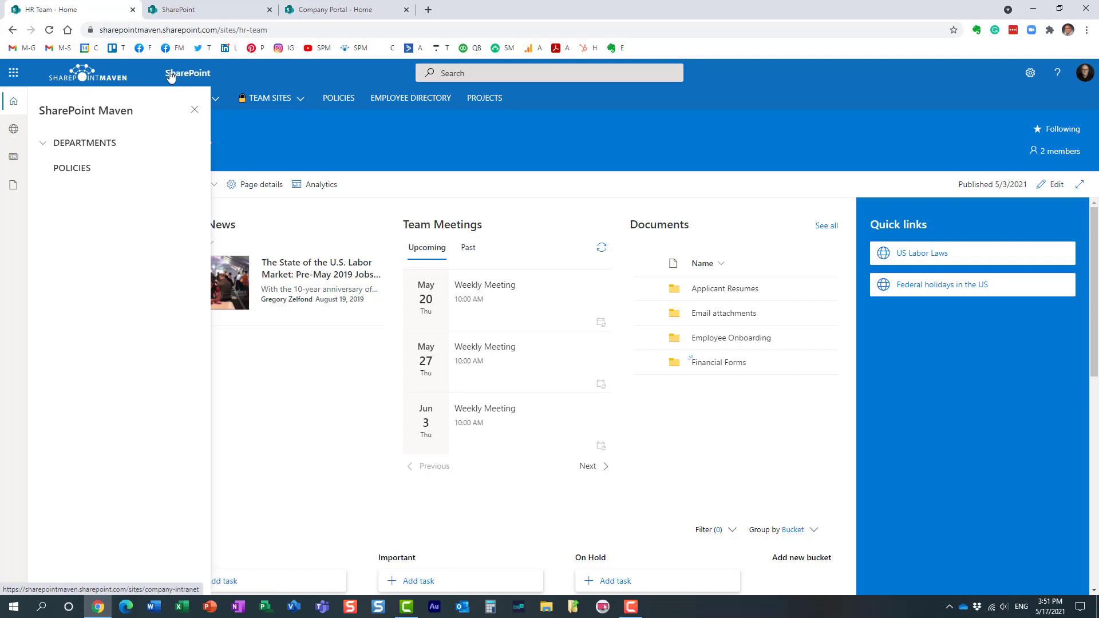
Step: Check the SharePoint start page, and expand Departments and North America in the HR Team site's global navigation
{"action": "left_click", "coordinate": [202, 12]}
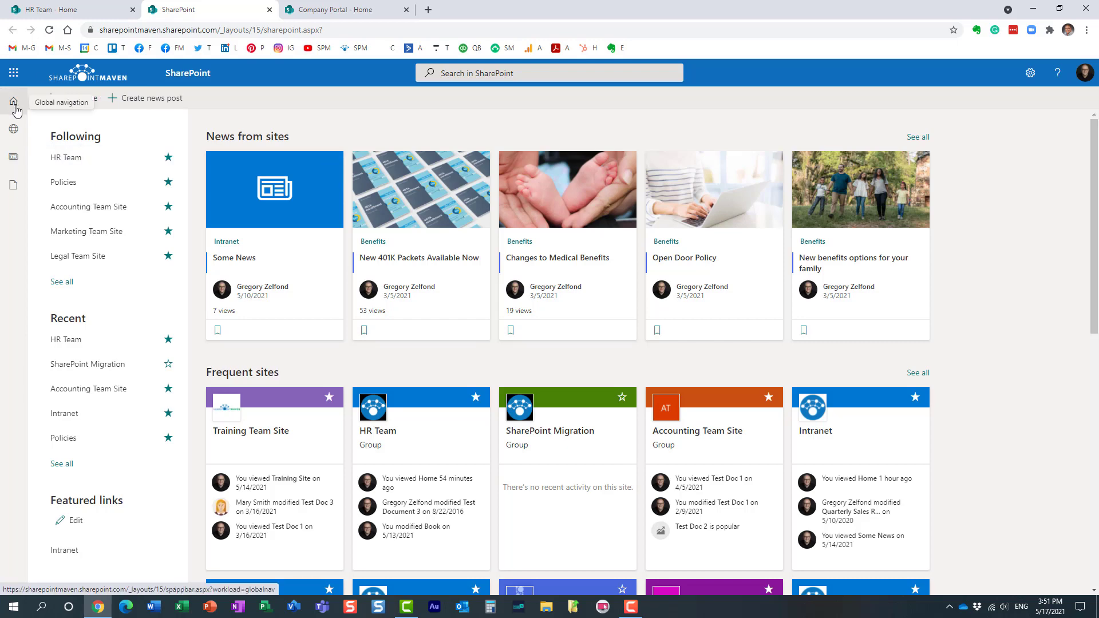
{"action": "left_click", "coordinate": [76, 10]}
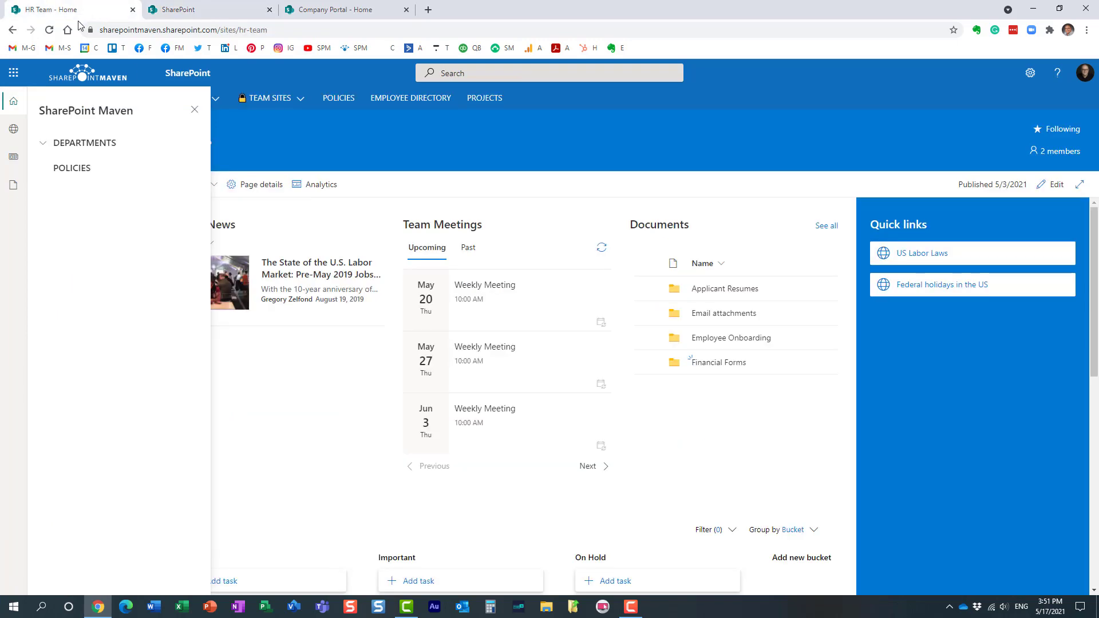
{"action": "left_click", "coordinate": [14, 104]}
{"action": "left_click", "coordinate": [15, 105]}
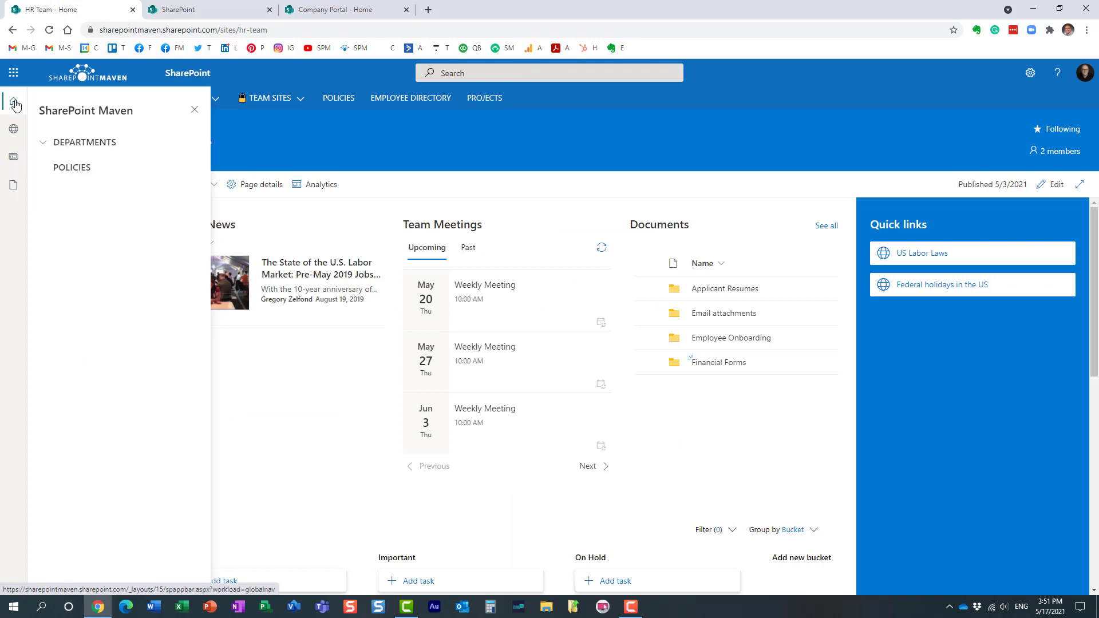
{"action": "left_click", "coordinate": [45, 143]}
{"action": "left_click", "coordinate": [52, 169]}
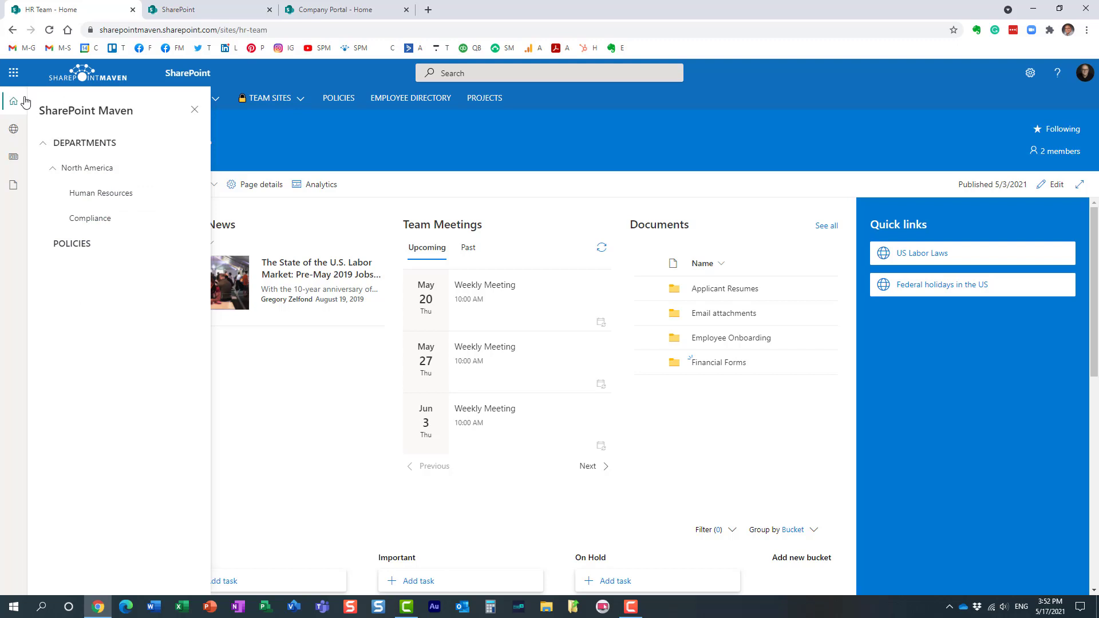
Step: Go through My Sites, My News and My Files in the app bar and return to the global navigation
{"action": "left_click", "coordinate": [14, 130]}
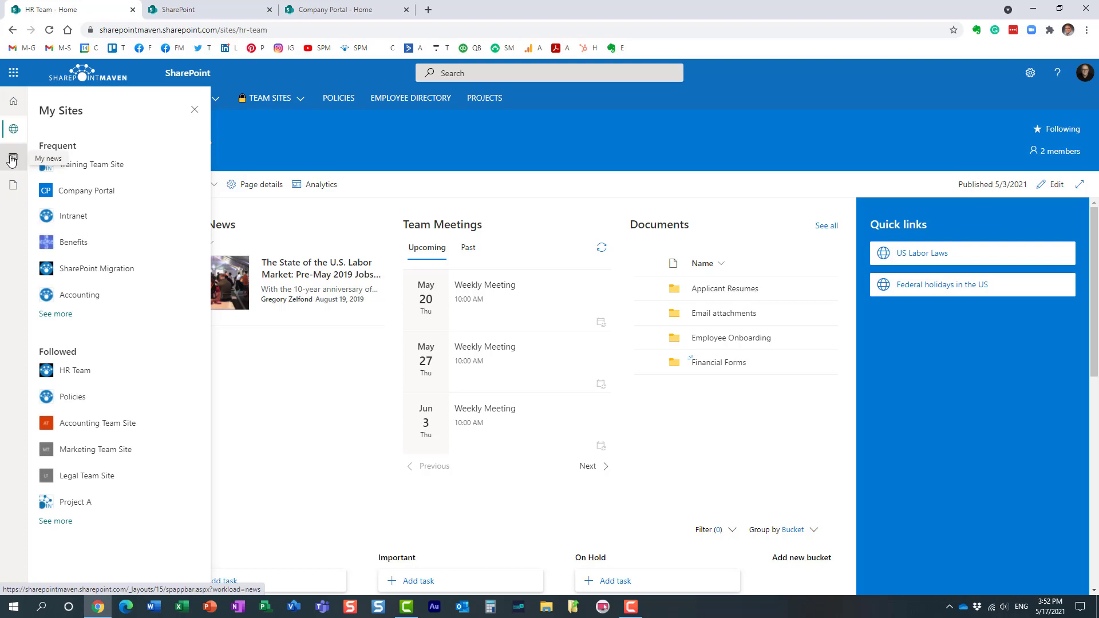
{"action": "left_click", "coordinate": [17, 162]}
{"action": "left_click", "coordinate": [14, 186]}
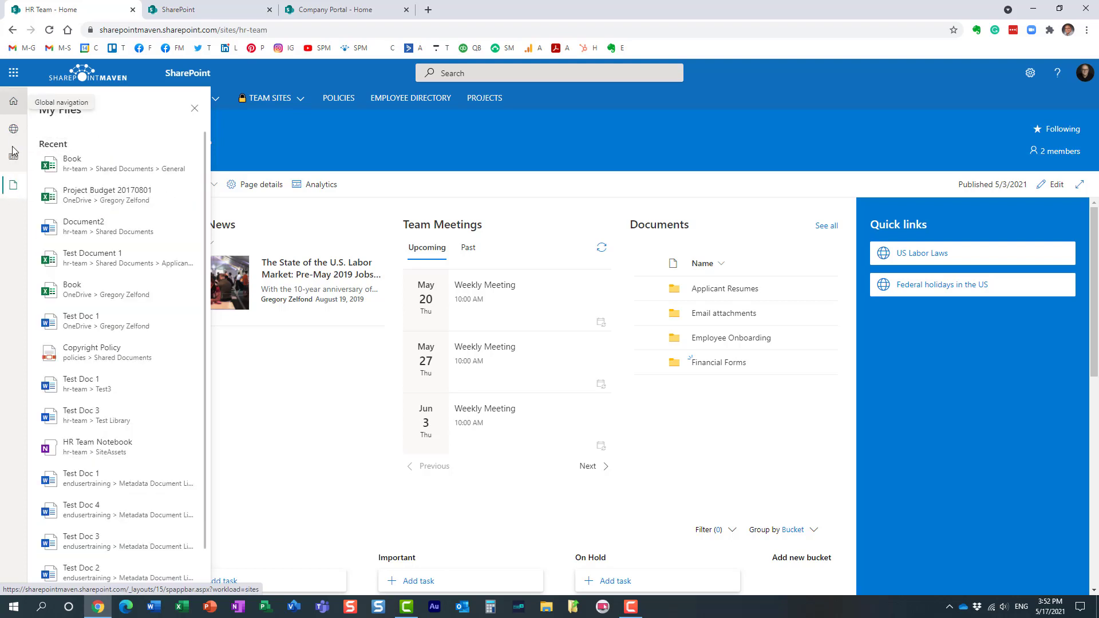
{"action": "left_click", "coordinate": [13, 157]}
{"action": "left_click", "coordinate": [16, 131]}
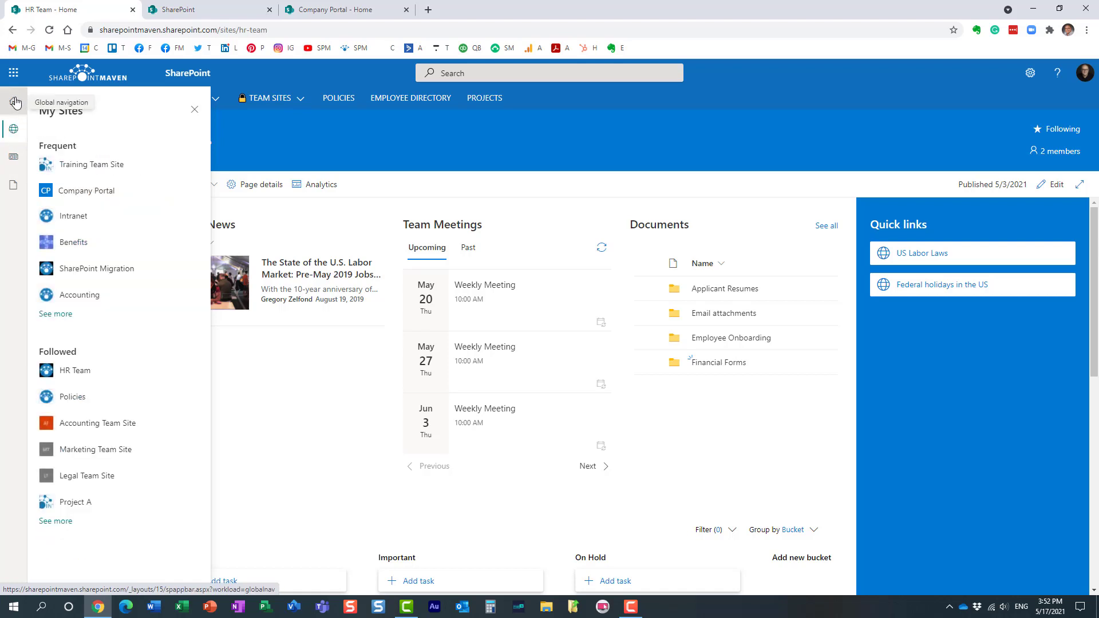
{"action": "left_click", "coordinate": [15, 103]}
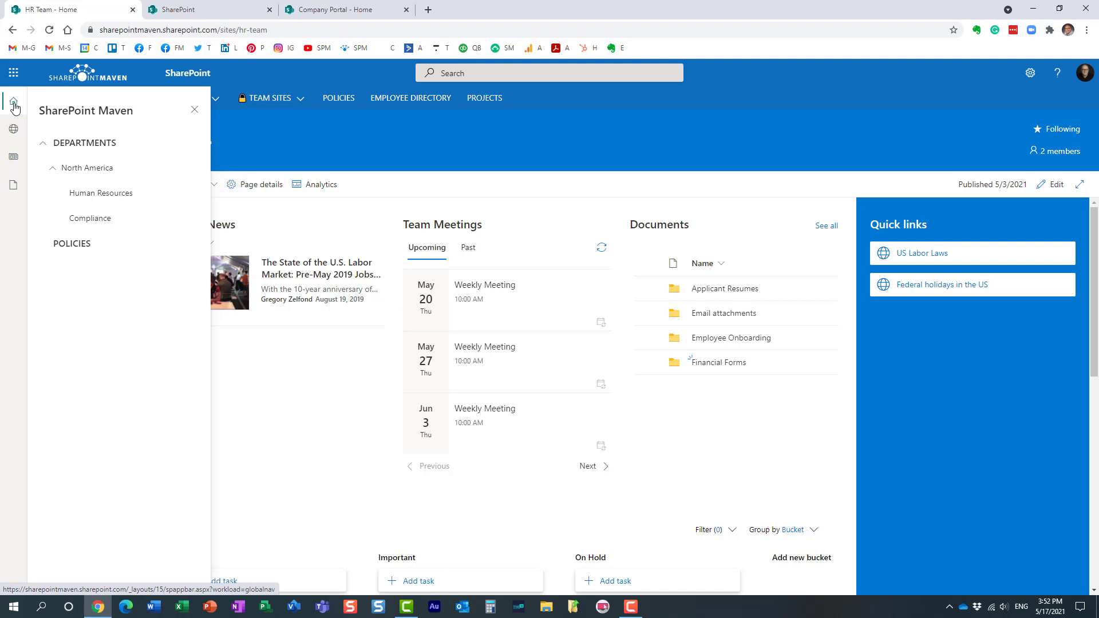
Step: Look at the SharePoint start page again and close the global navigation on the HR Team site
{"action": "left_click", "coordinate": [192, 10]}
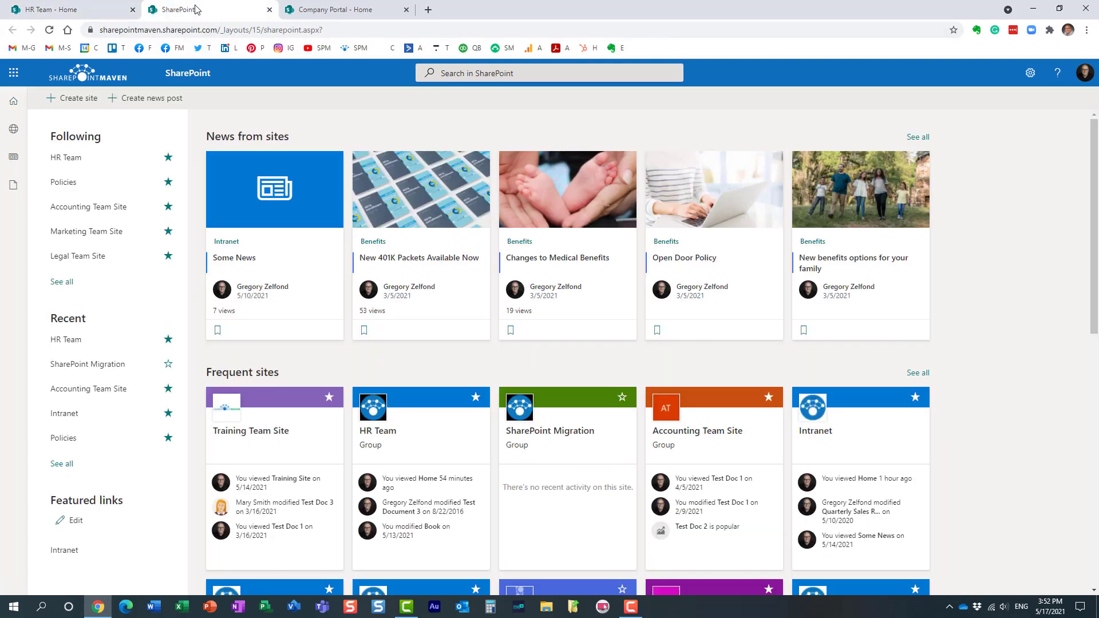
{"action": "left_click", "coordinate": [89, 16]}
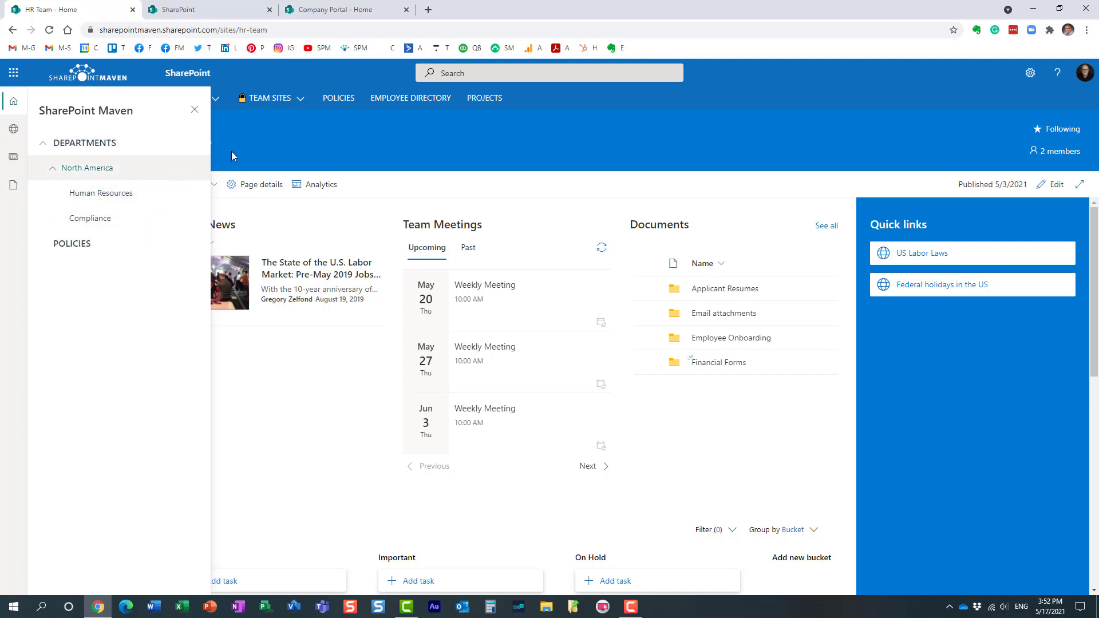
{"action": "left_click", "coordinate": [246, 143]}
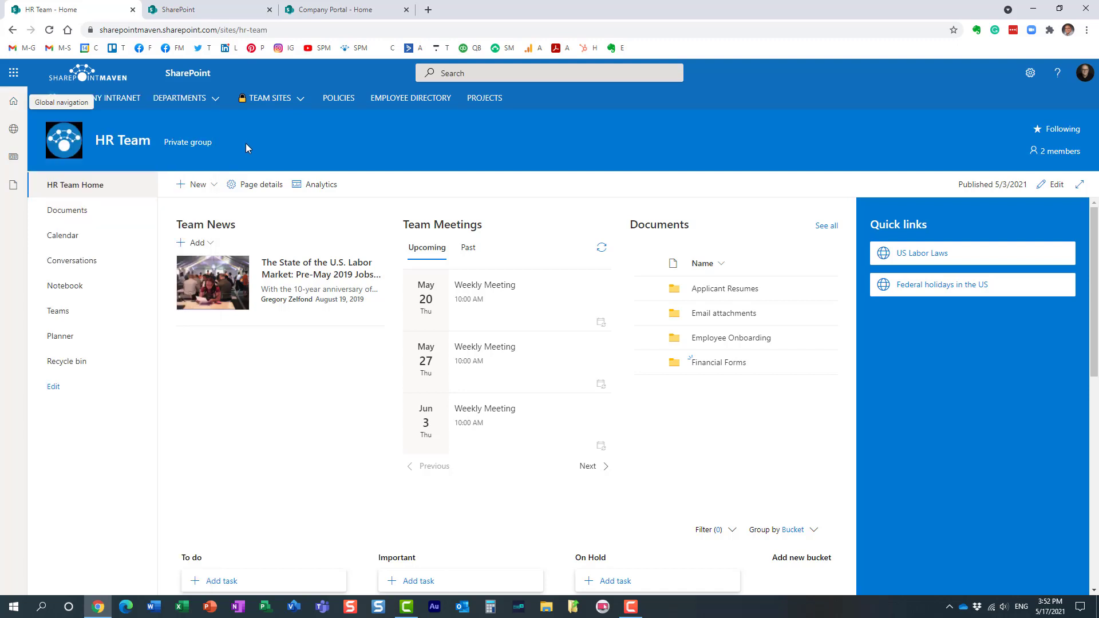
Step: Compare the Company Portal site's address and Departments menu with the global navigation shown on the HR Team site
{"action": "left_click", "coordinate": [344, 16]}
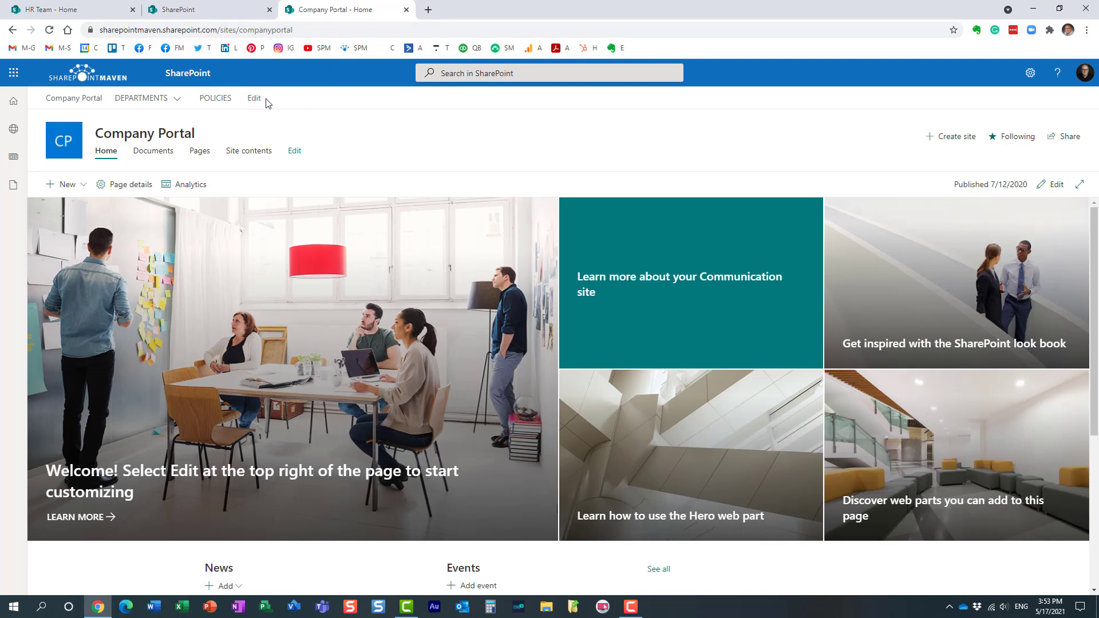
{"action": "left_click", "coordinate": [320, 29]}
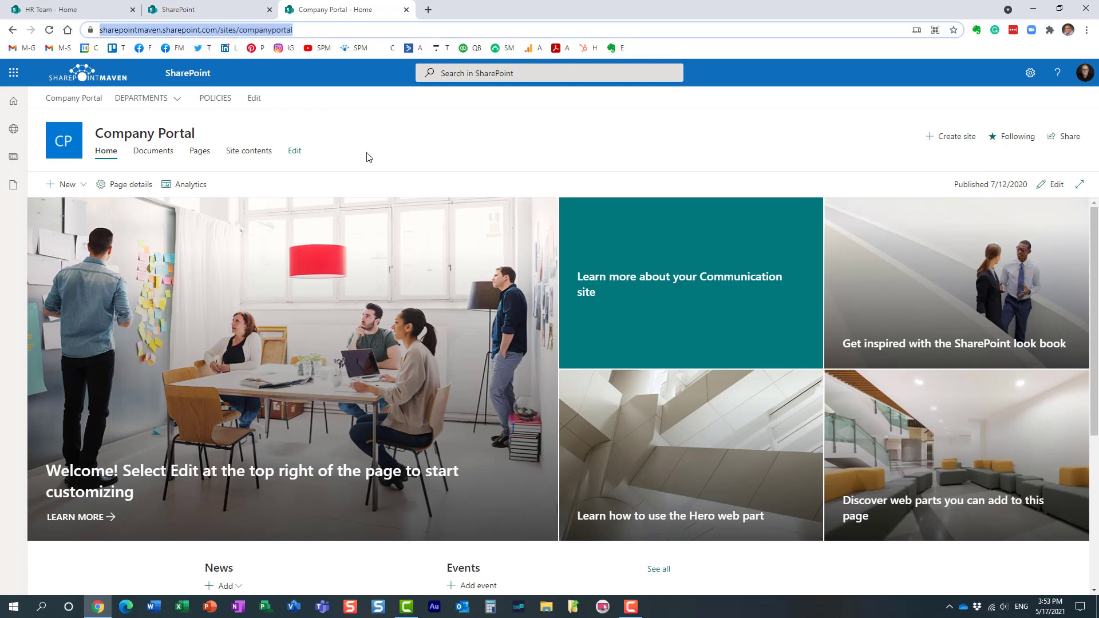
{"action": "left_click", "coordinate": [396, 122]}
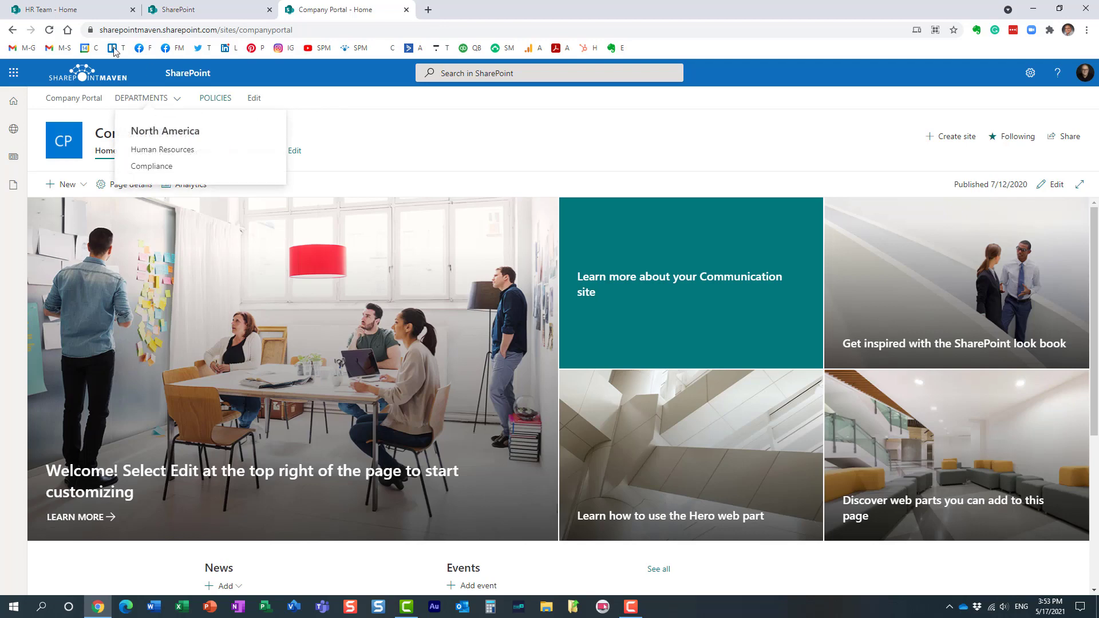
{"action": "left_click", "coordinate": [87, 13]}
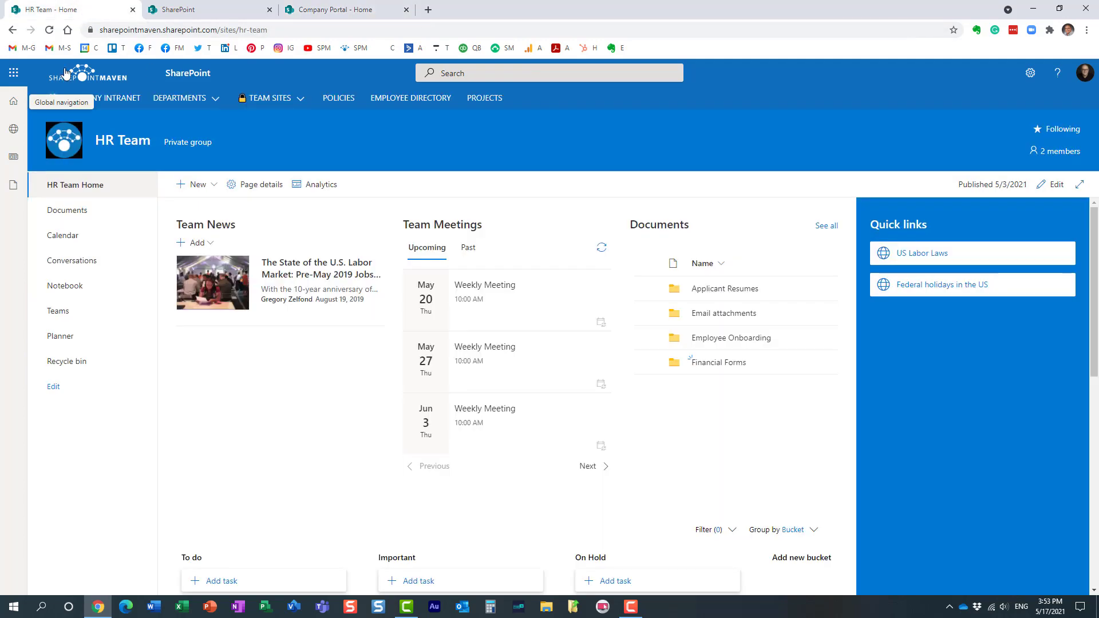
{"action": "left_click", "coordinate": [16, 111]}
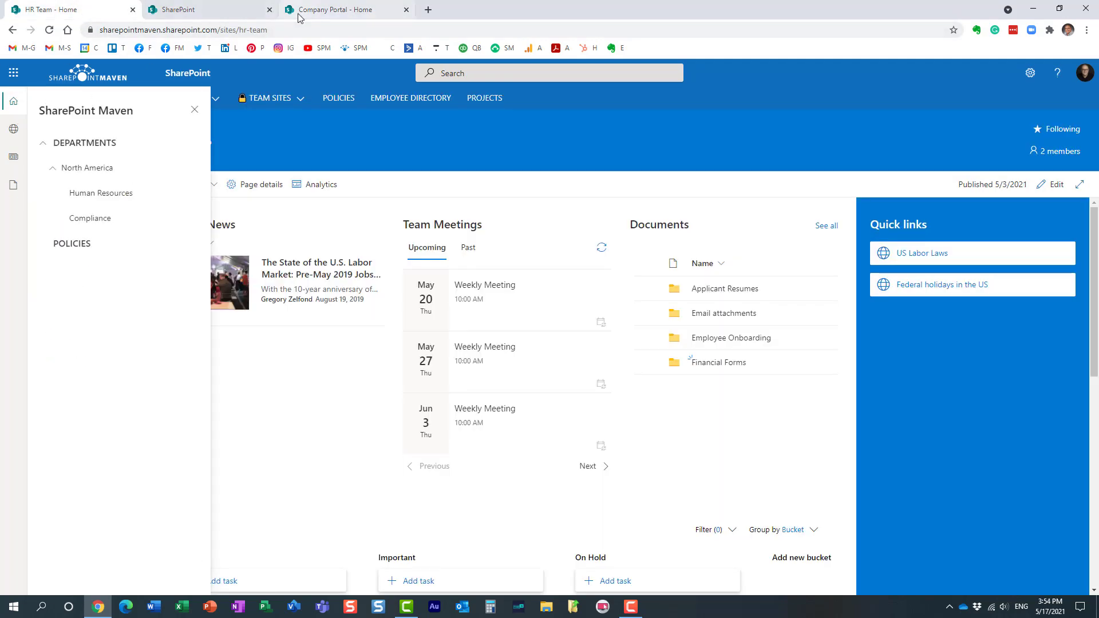
Step: Compare the options in the Company Portal's site settings with those in the Company Intranet site's settings
{"action": "left_click", "coordinate": [339, 10]}
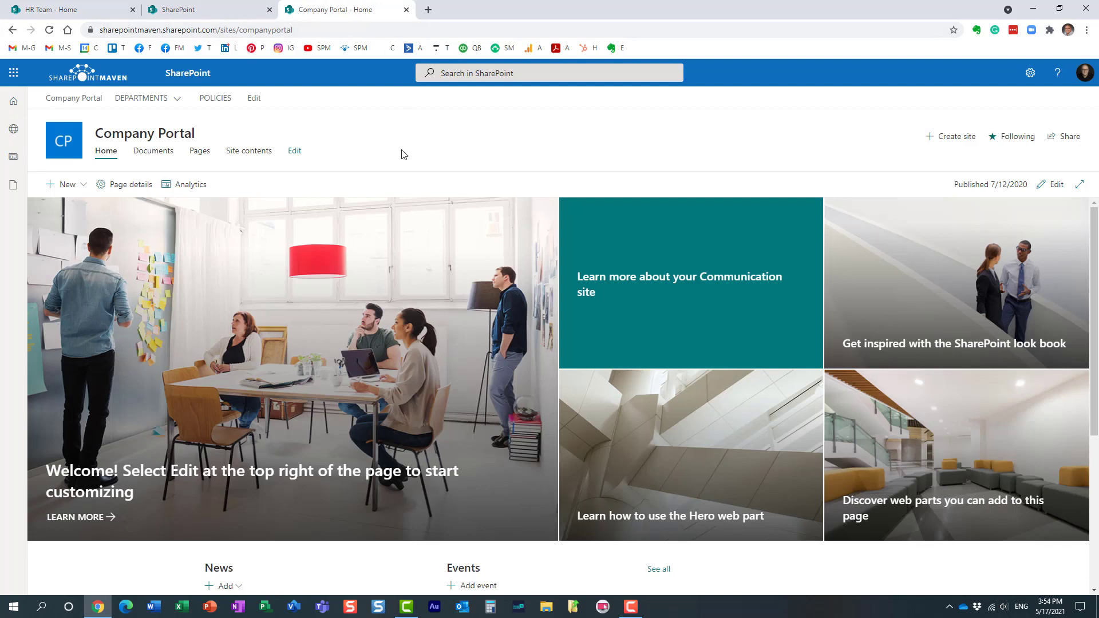
{"action": "left_click", "coordinate": [1030, 73]}
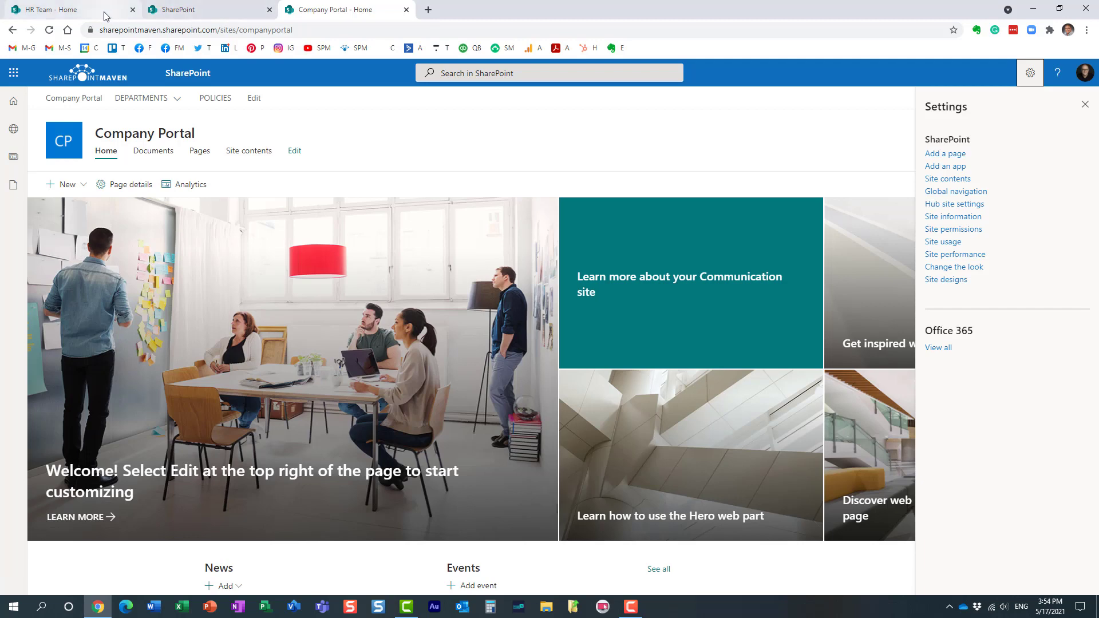
{"action": "left_click", "coordinate": [86, 10]}
{"action": "left_click", "coordinate": [483, 143]}
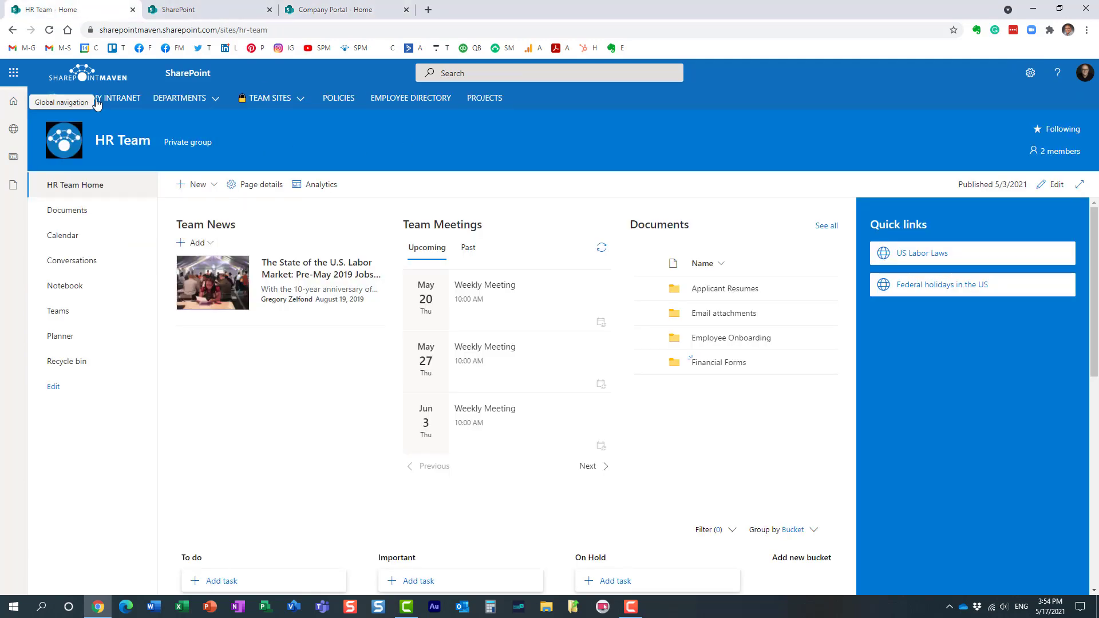
{"action": "left_click", "coordinate": [121, 100]}
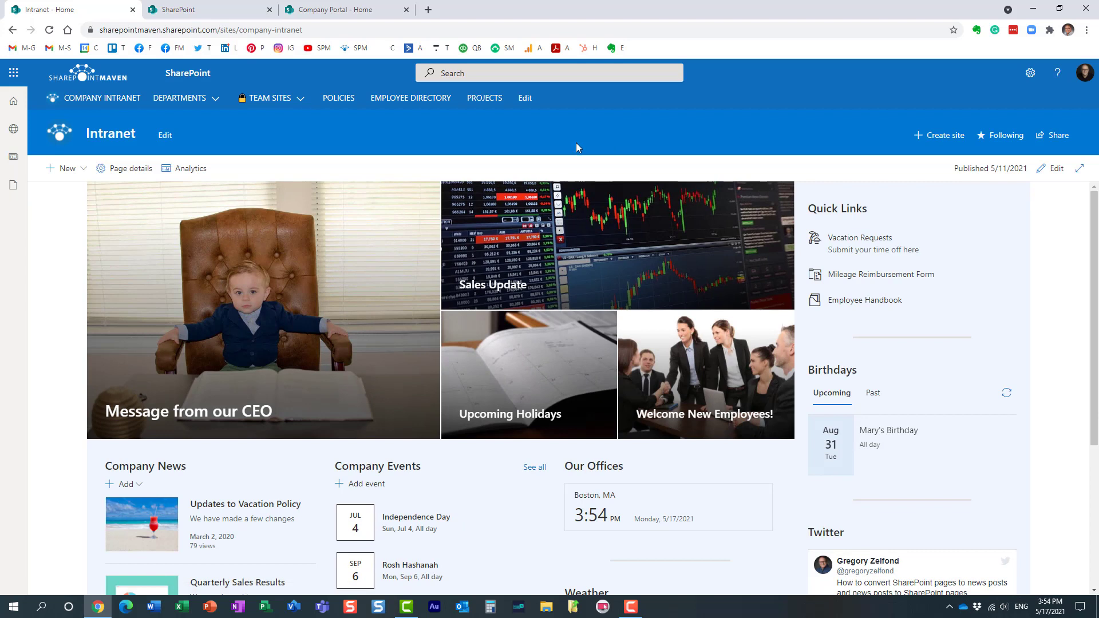
{"action": "left_click", "coordinate": [1030, 73]}
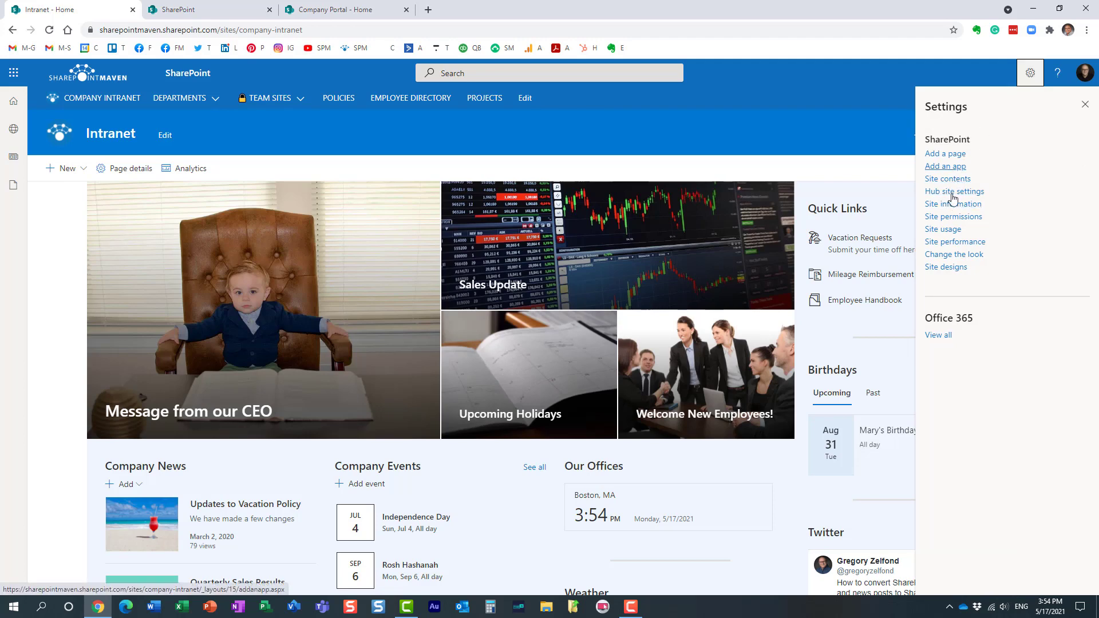
{"action": "left_click", "coordinate": [1084, 104]}
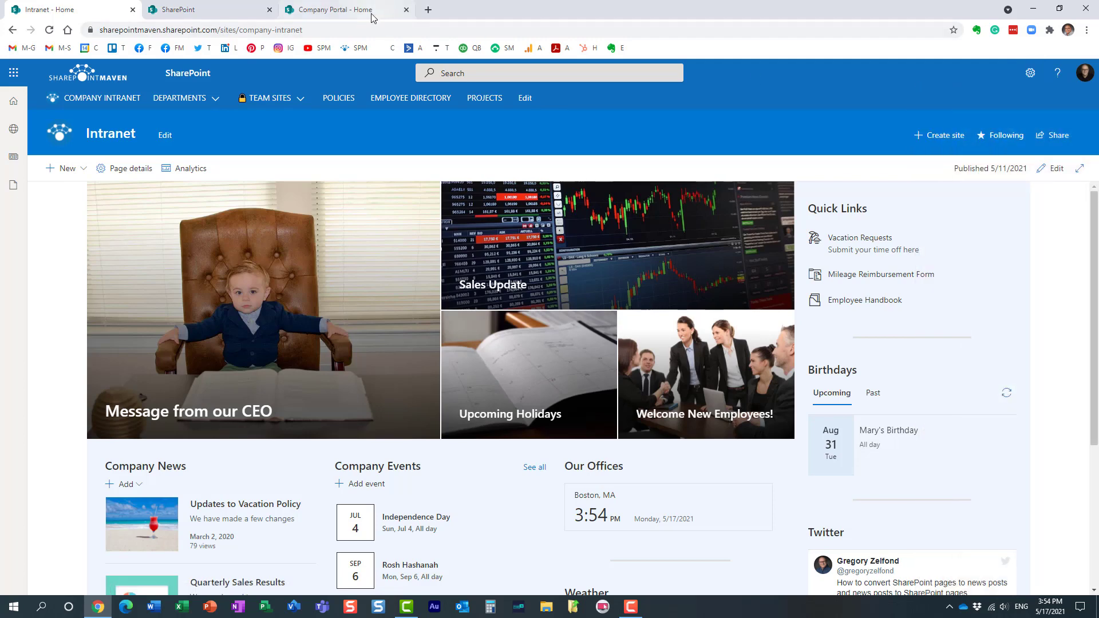
Step: Open the Company Portal's global navigation settings and expand North America in the global navigation to review its links
{"action": "left_click", "coordinate": [373, 14]}
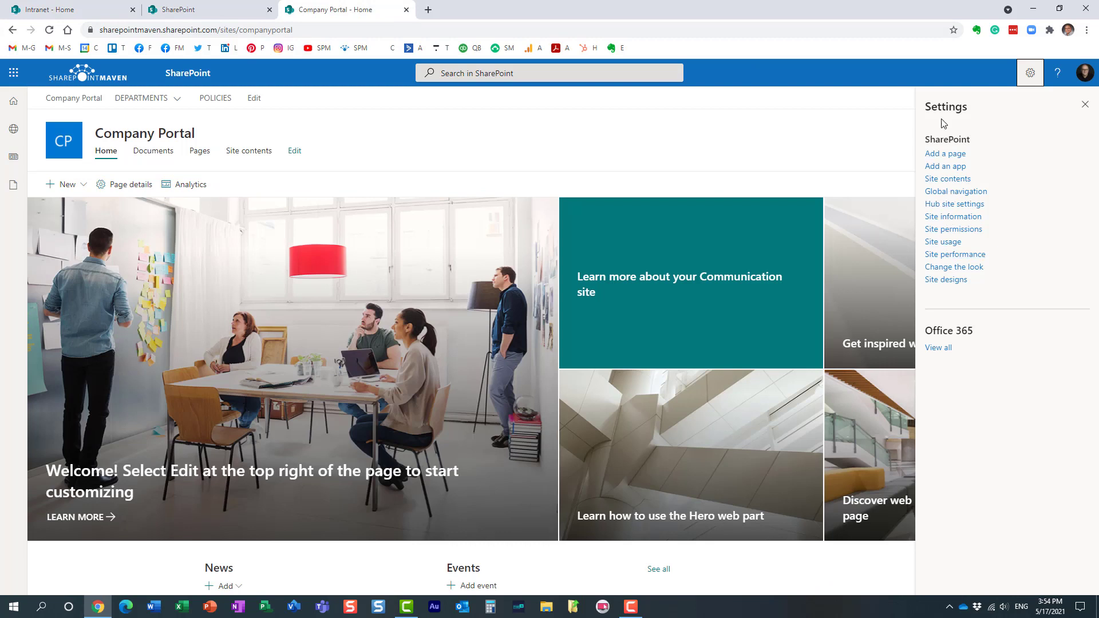
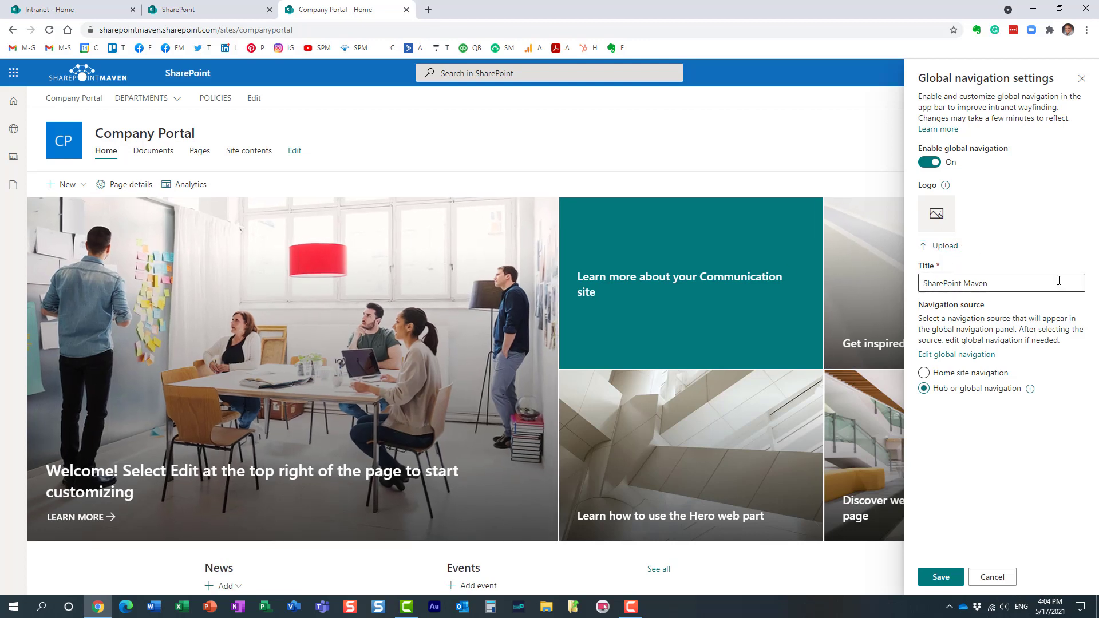
{"action": "left_click", "coordinate": [8, 103]}
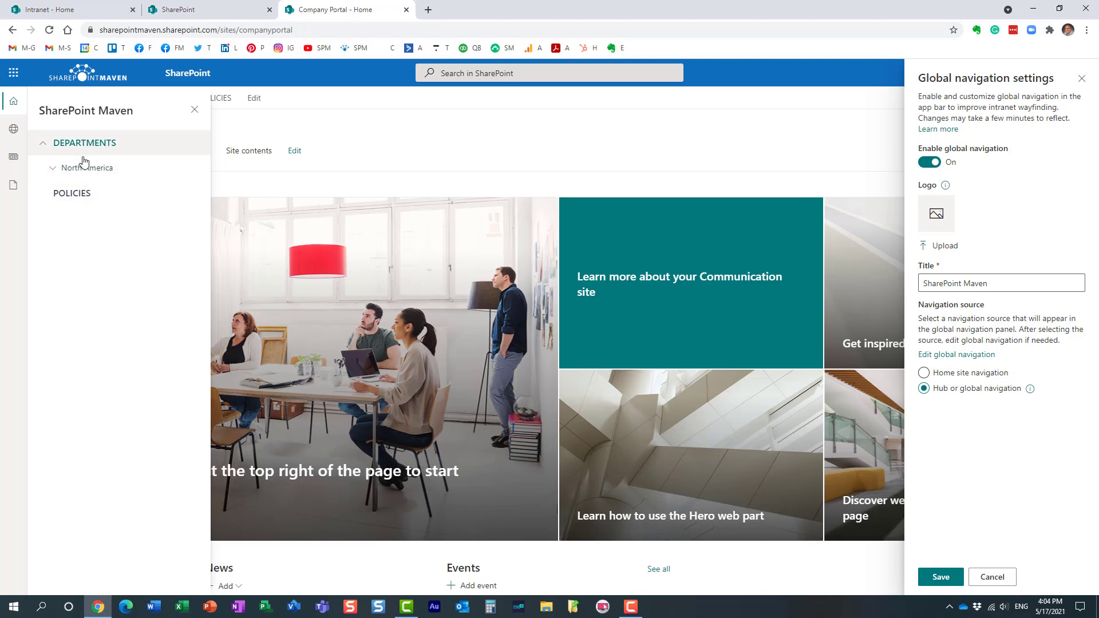
{"action": "left_click", "coordinate": [386, 221]}
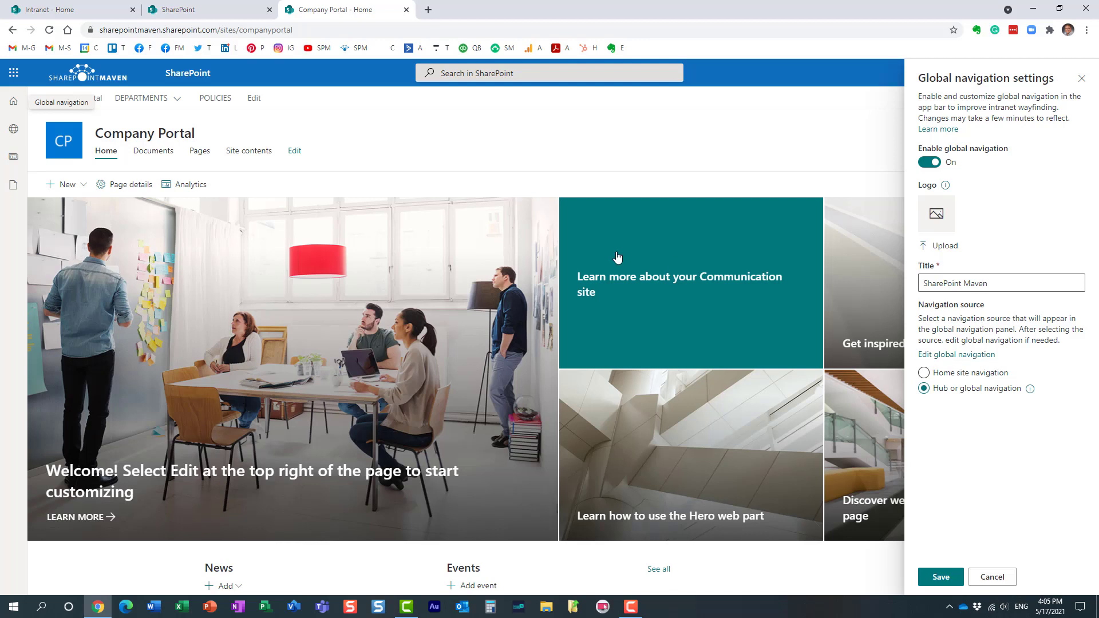
{"action": "left_click", "coordinate": [14, 104]}
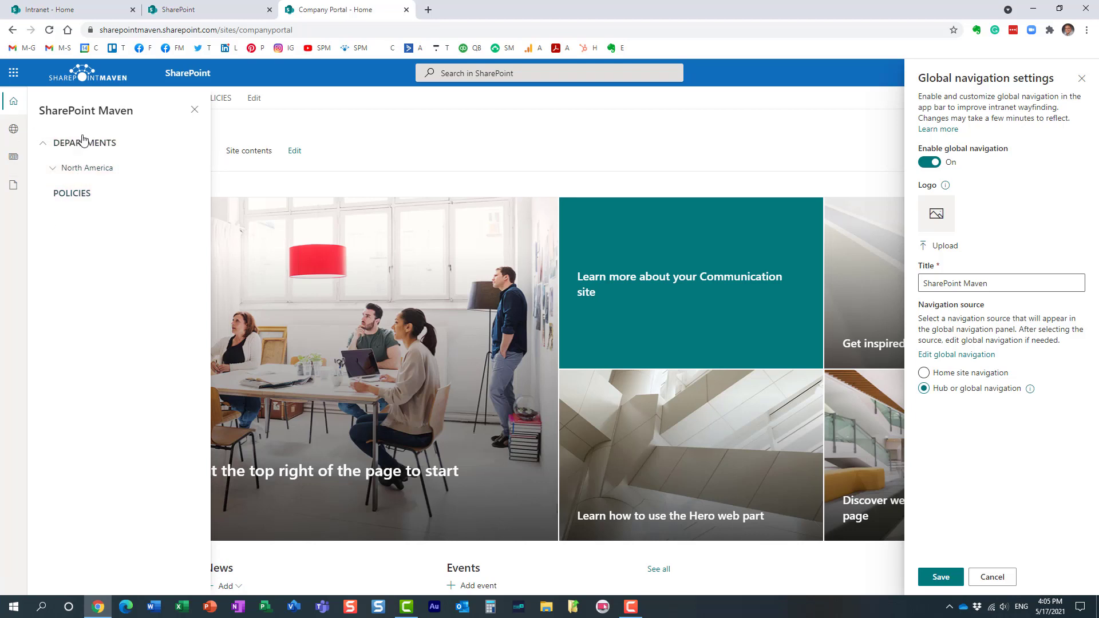
{"action": "left_click", "coordinate": [58, 169]}
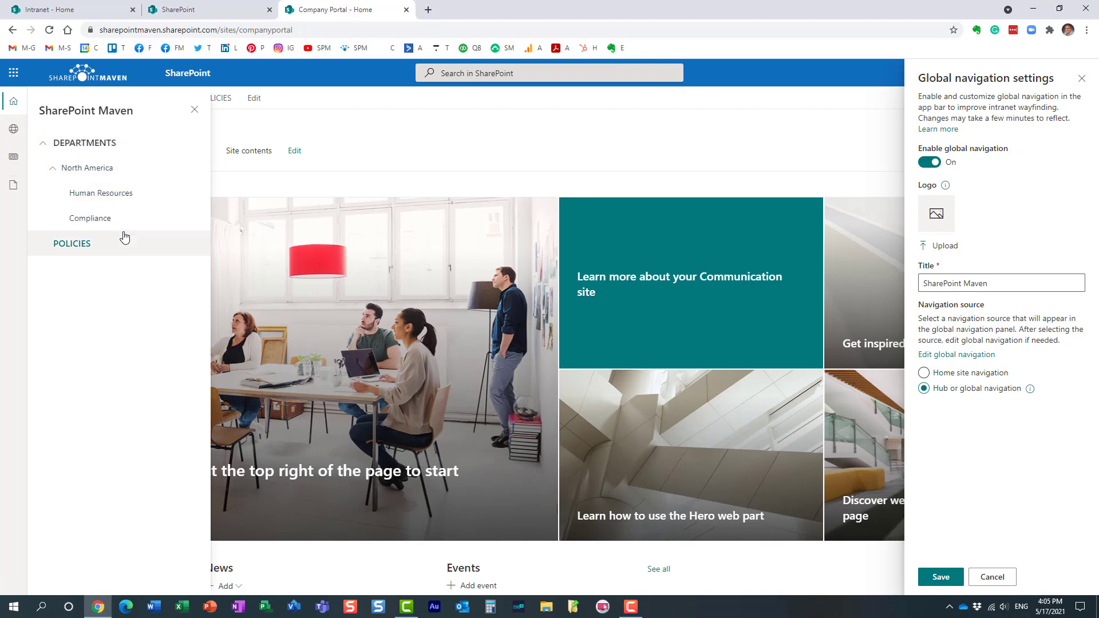
{"action": "left_click", "coordinate": [280, 133]}
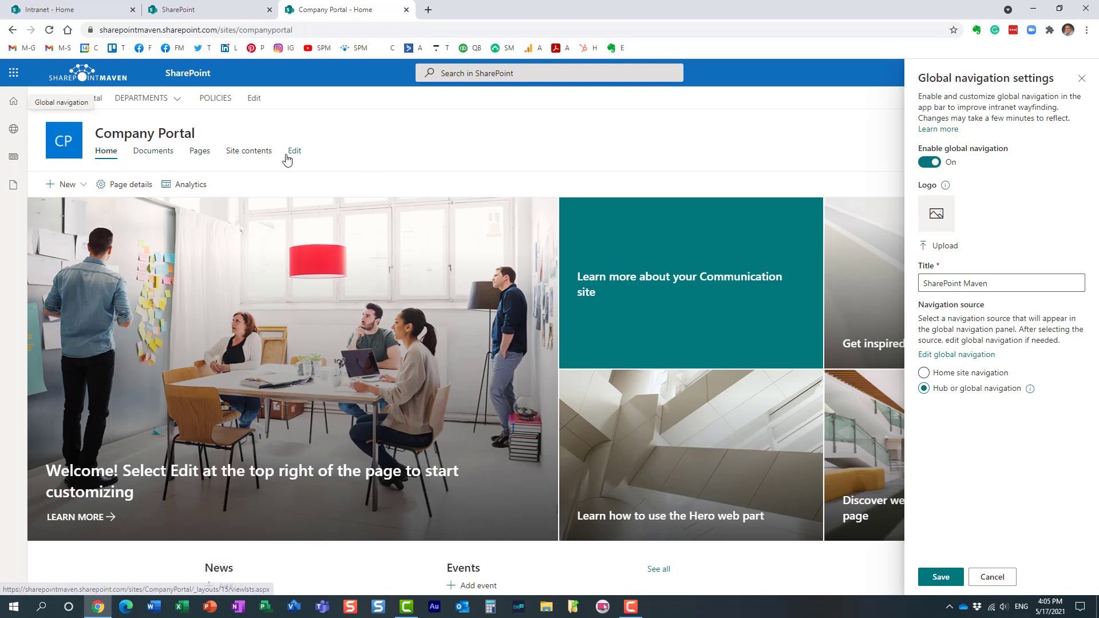
Step: Compare the expanded global navigation with the Company Portal's own Departments menu
{"action": "left_click", "coordinate": [13, 107]}
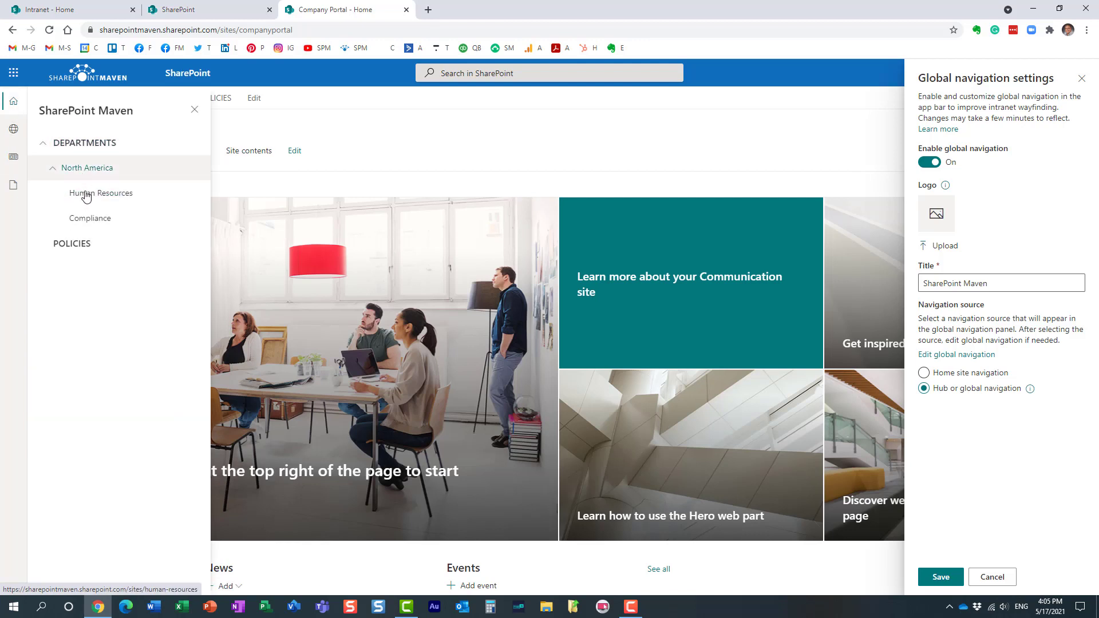
{"action": "left_click", "coordinate": [281, 131]}
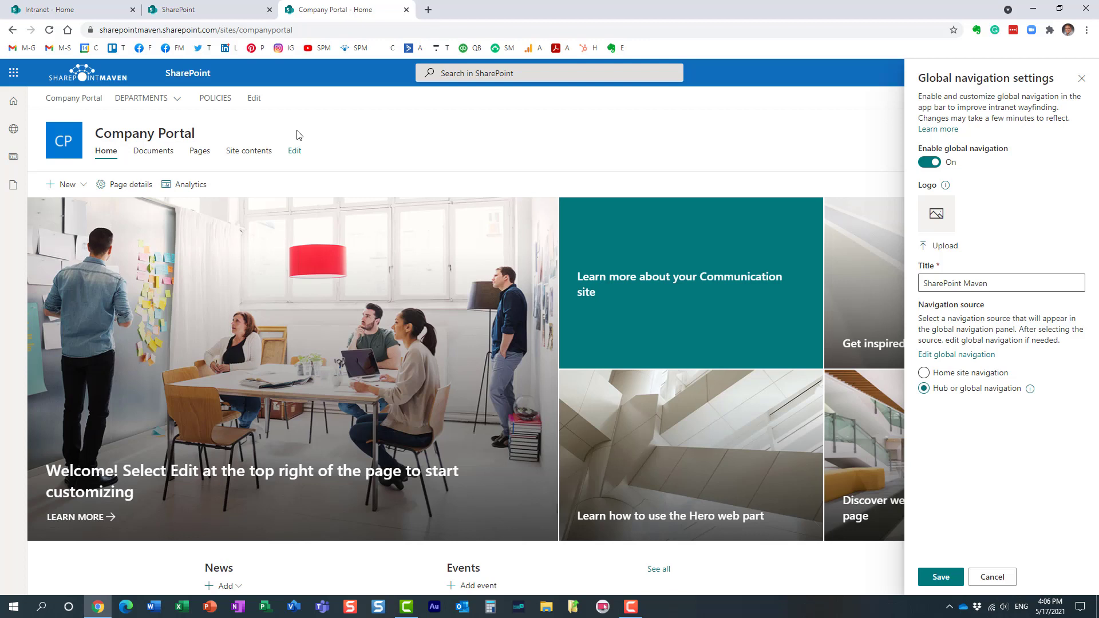
{"action": "left_click", "coordinate": [137, 100]}
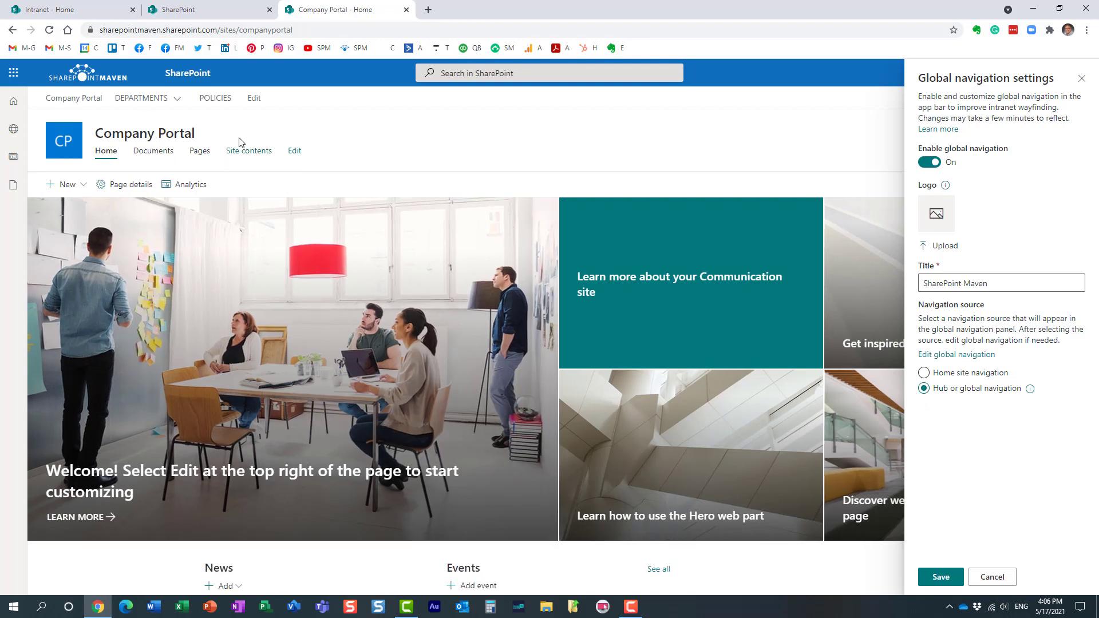
{"action": "mouse_move", "coordinate": [174, 103]}
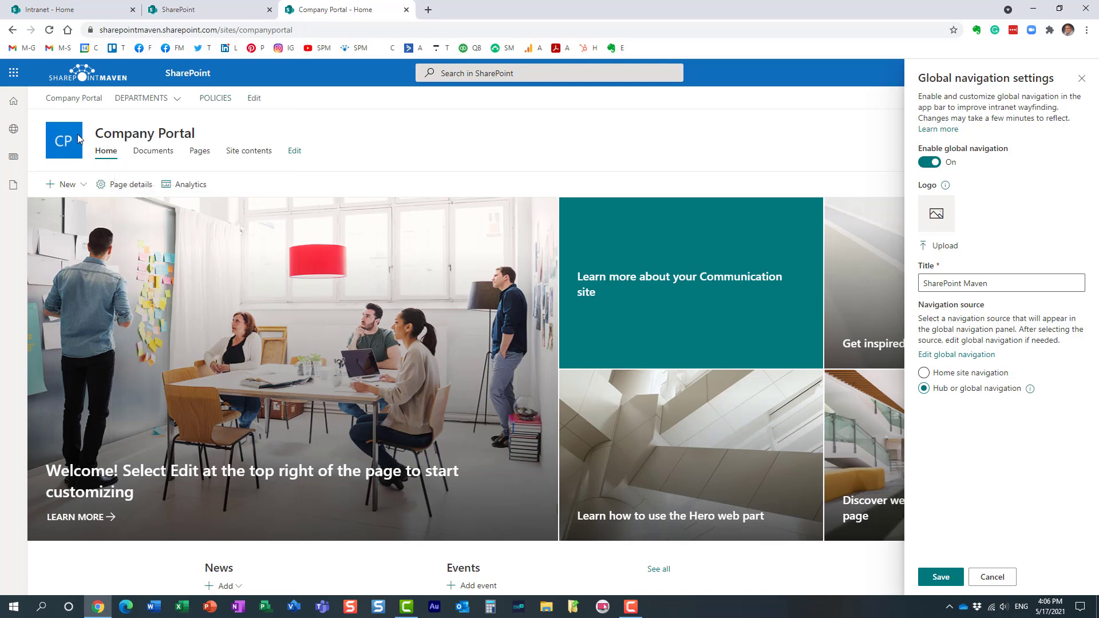
{"action": "left_click", "coordinate": [13, 101]}
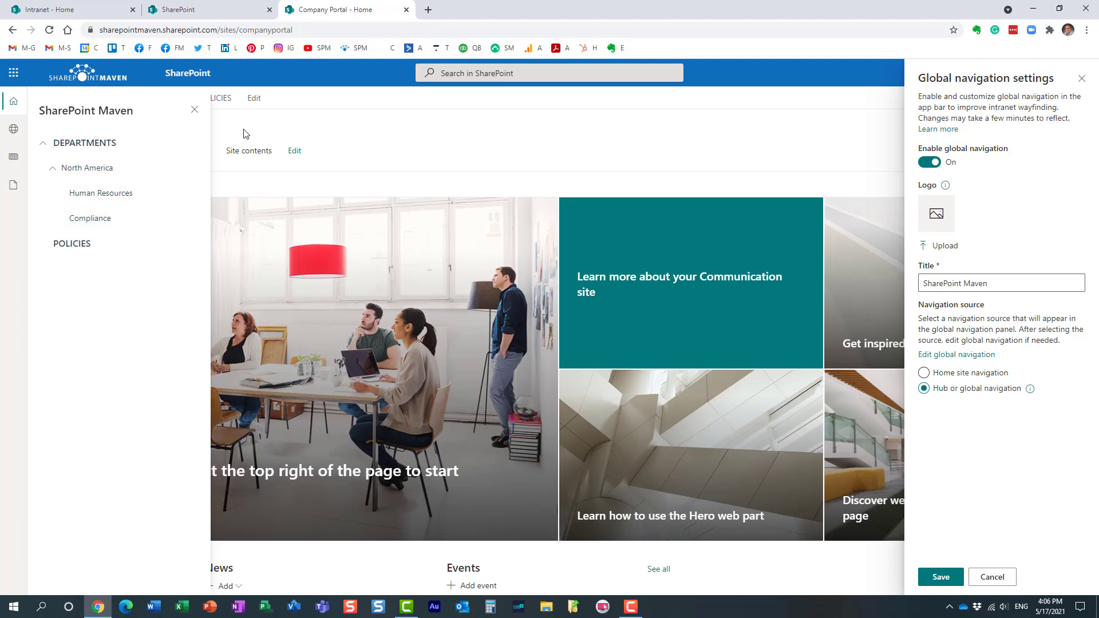
{"action": "left_click", "coordinate": [263, 123]}
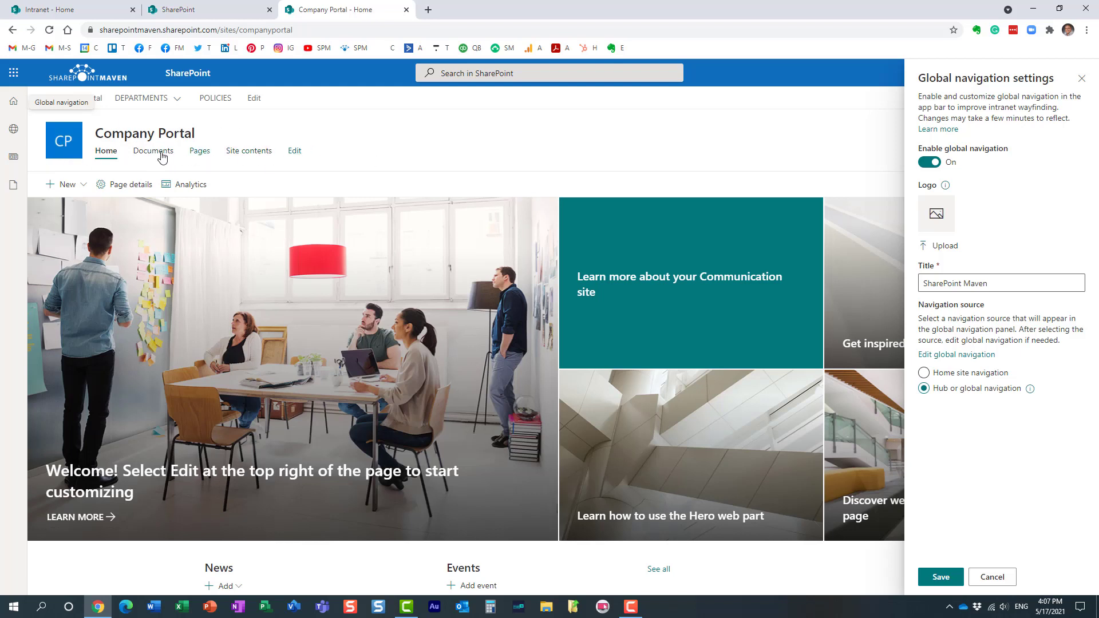
{"action": "left_click", "coordinate": [13, 101]}
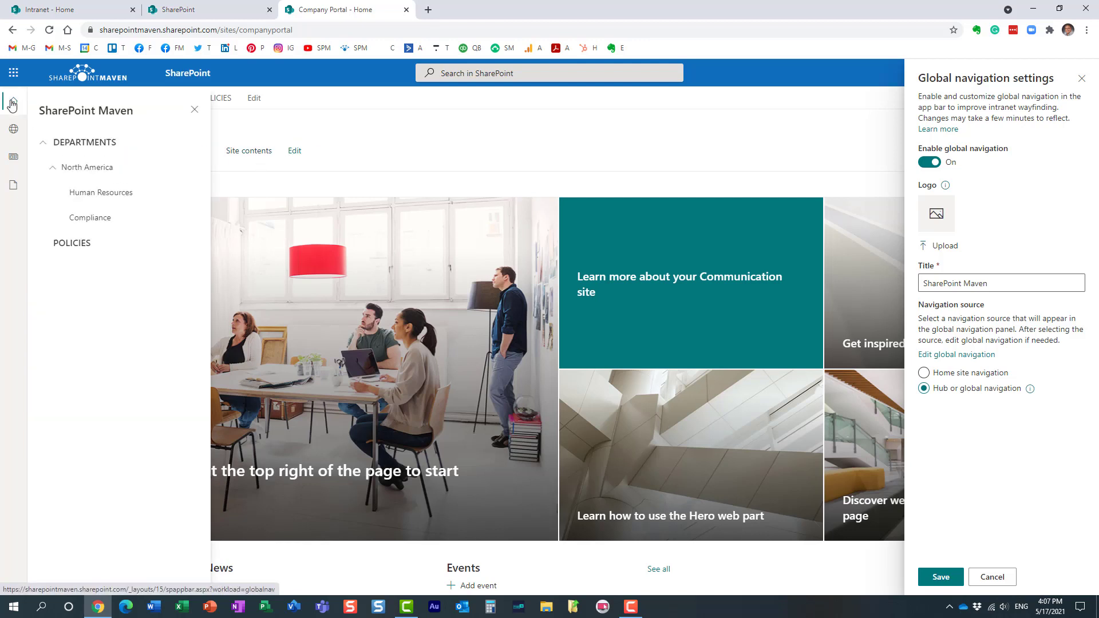
{"action": "left_click", "coordinate": [437, 127]}
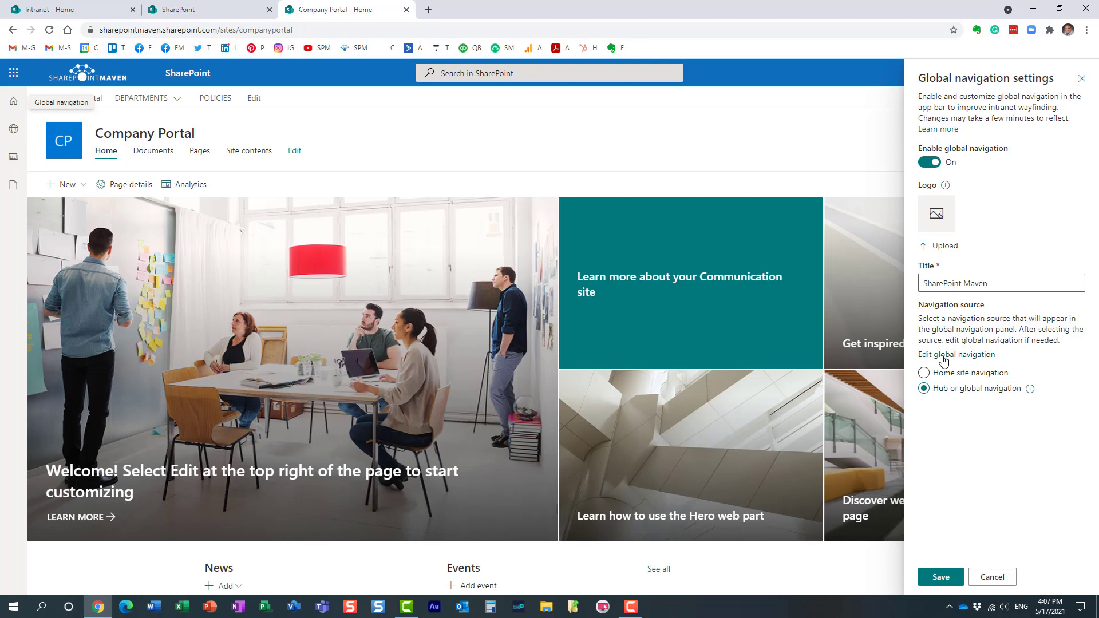
{"action": "left_click", "coordinate": [177, 99]}
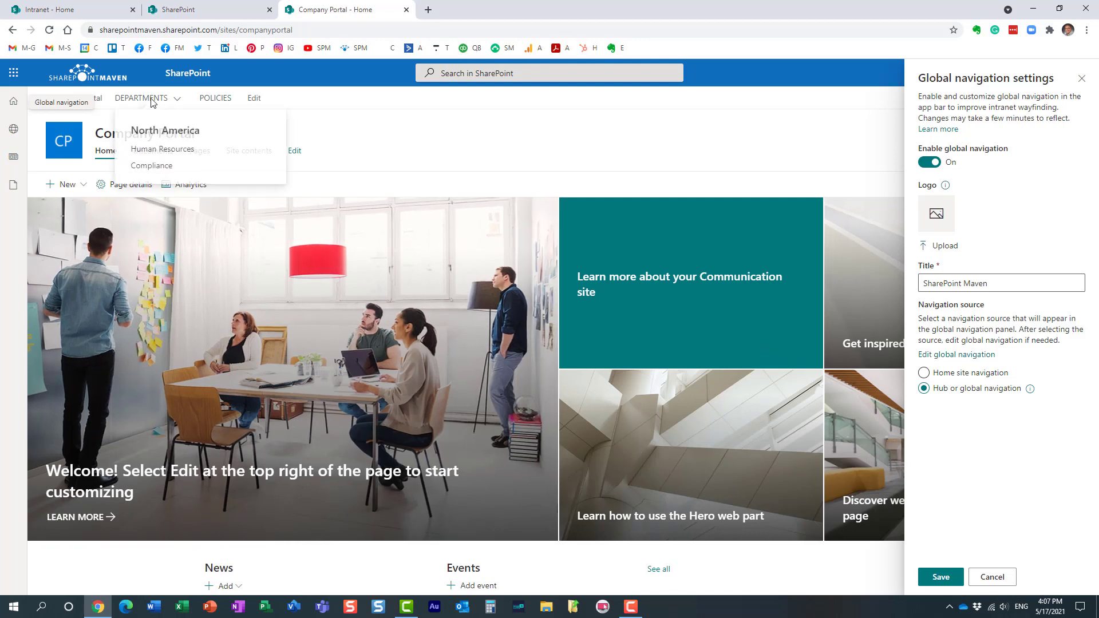
Step: Review the links in the global navigation editor, cancel it, and check the Company Portal's Departments menu
{"action": "left_click", "coordinate": [948, 356]}
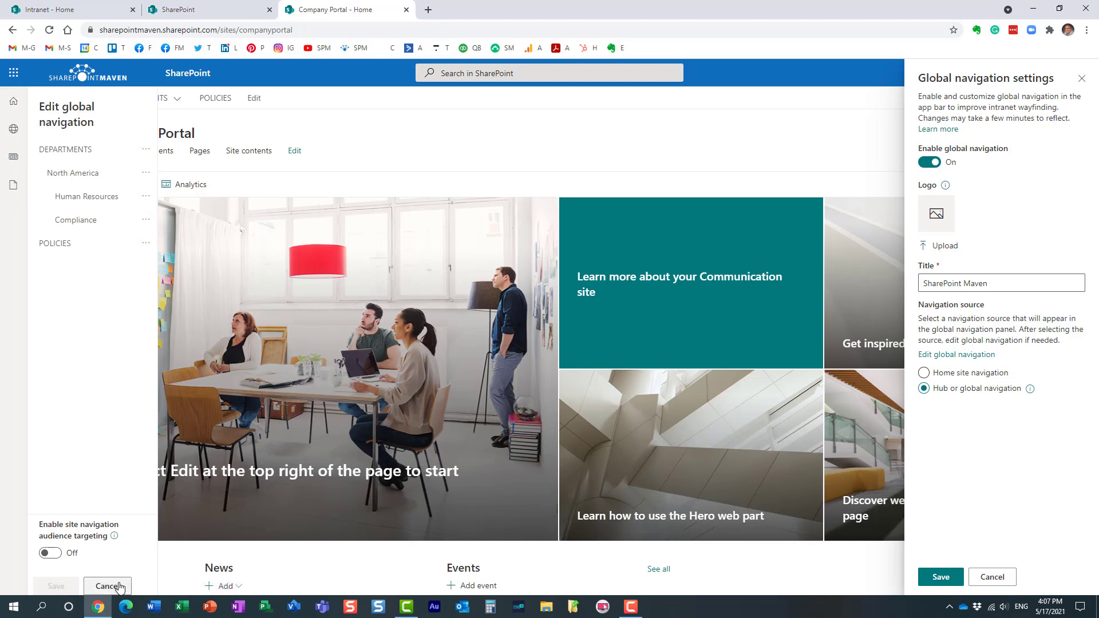
{"action": "left_click", "coordinate": [107, 587]}
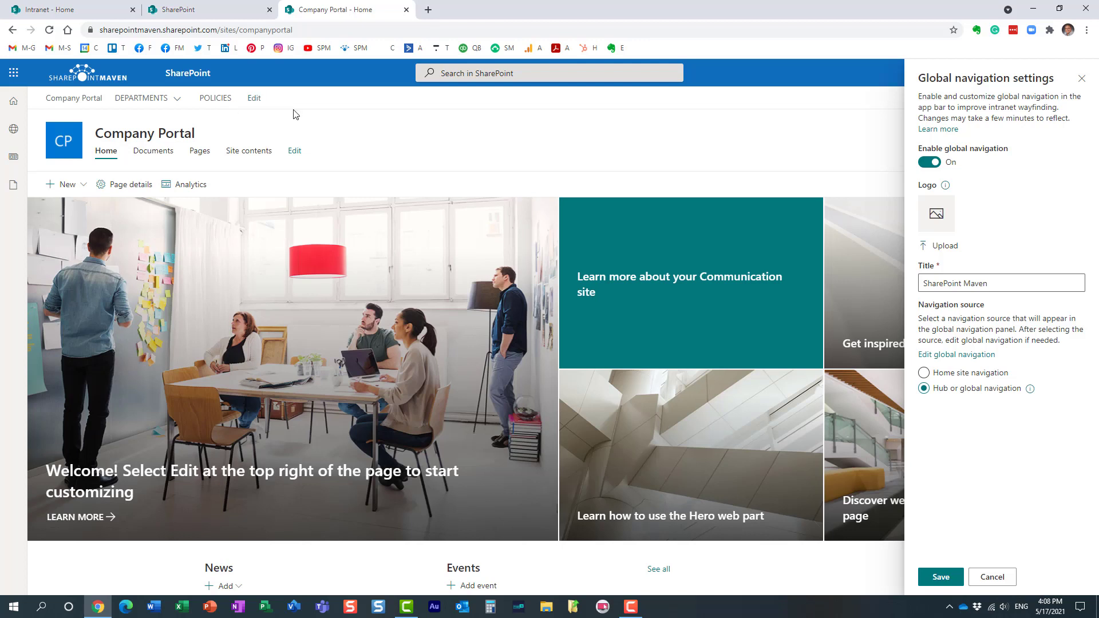
{"action": "left_click", "coordinate": [177, 98]}
{"action": "left_click", "coordinate": [177, 98]}
{"action": "left_click", "coordinate": [177, 99]}
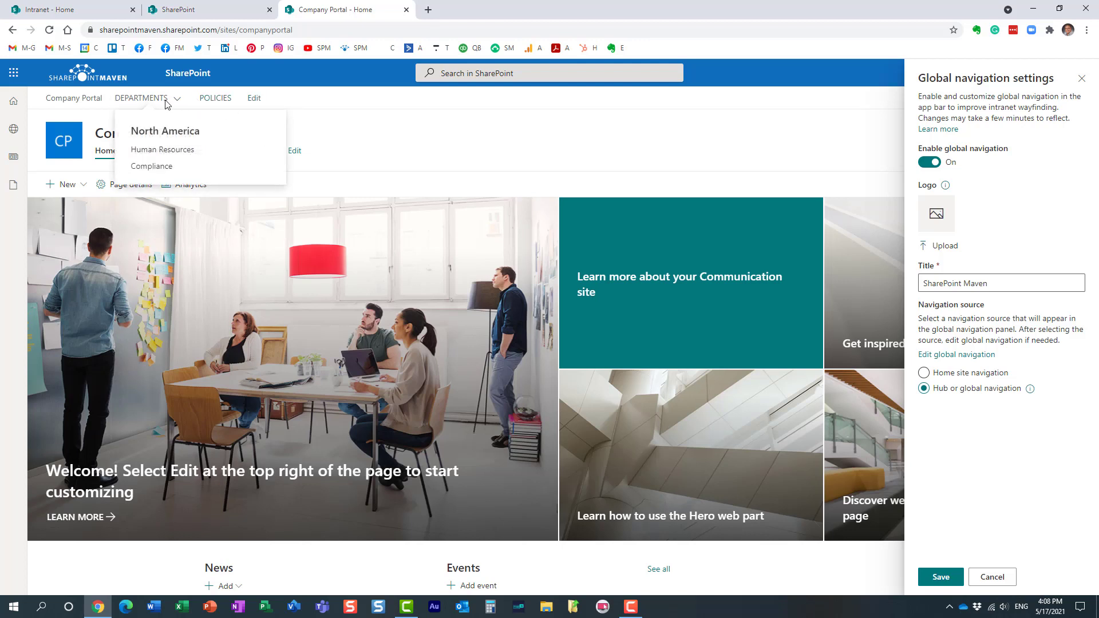
{"action": "left_click", "coordinate": [296, 108]}
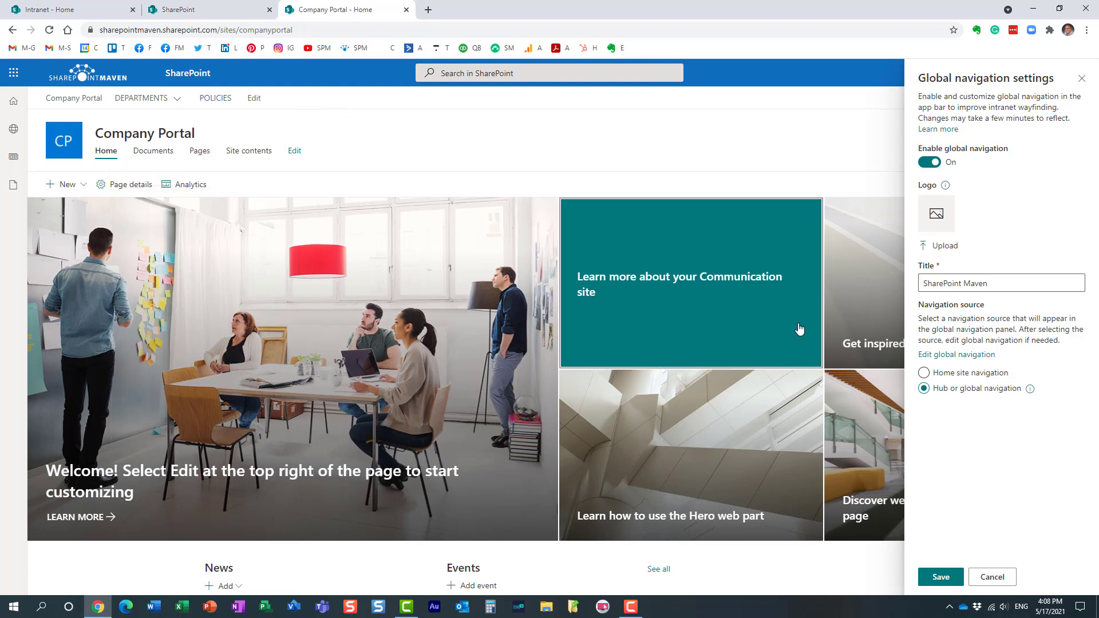
{"action": "left_click", "coordinate": [948, 355]}
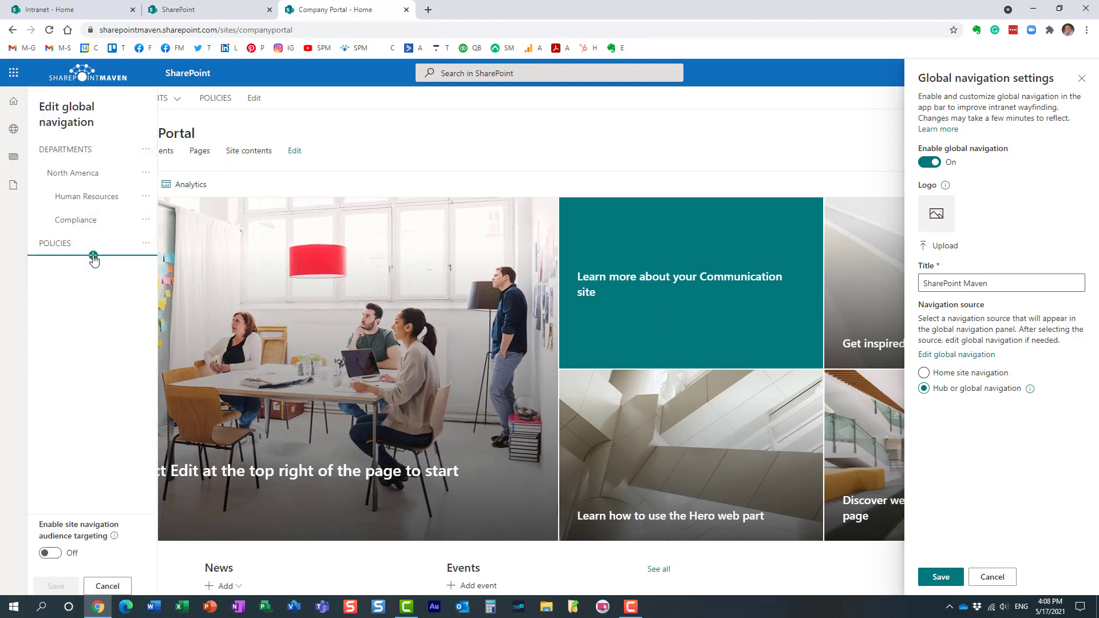
{"action": "left_click", "coordinate": [93, 255]}
{"action": "left_click", "coordinate": [251, 345]}
{"action": "left_click", "coordinate": [107, 586]}
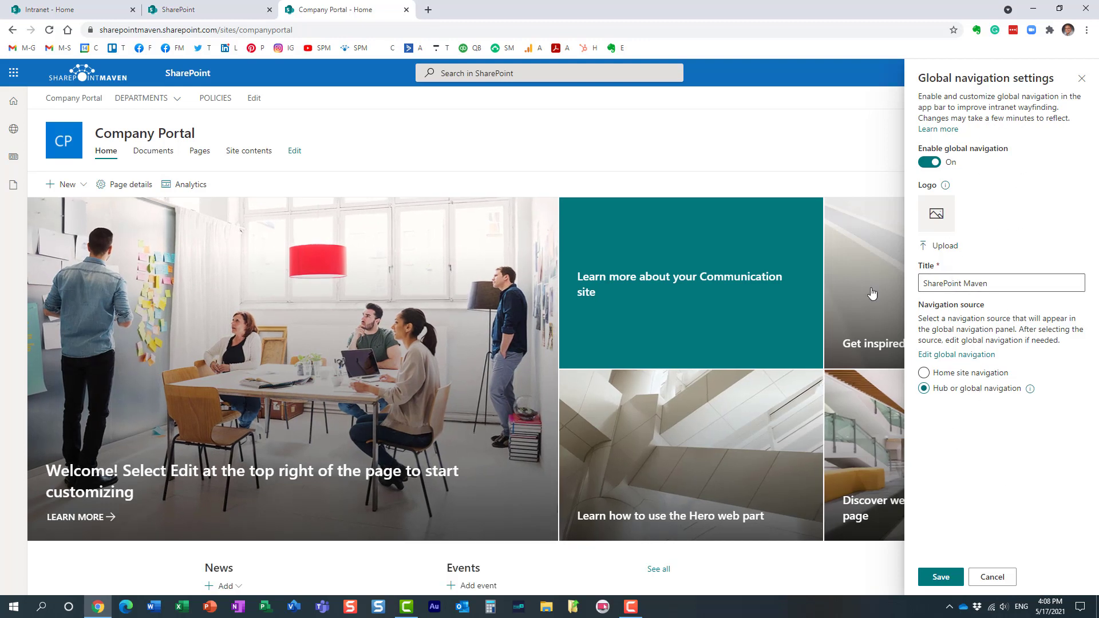
Step: Save the global navigation settings and check the global navigation with Departments and North America expanded
{"action": "left_click", "coordinate": [948, 581]}
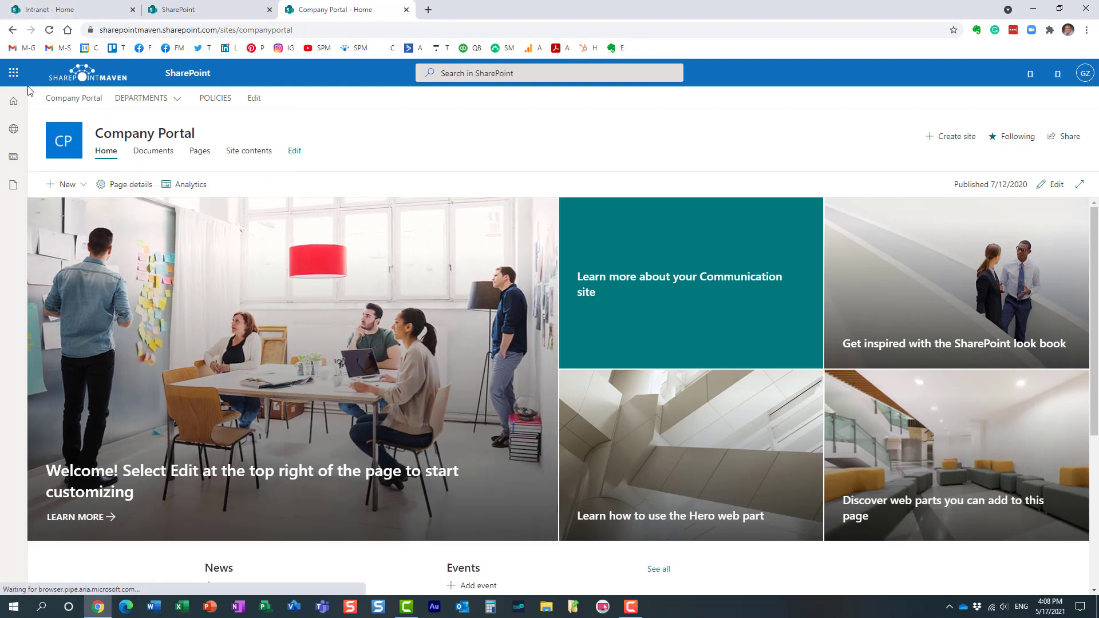
{"action": "left_click", "coordinate": [14, 101]}
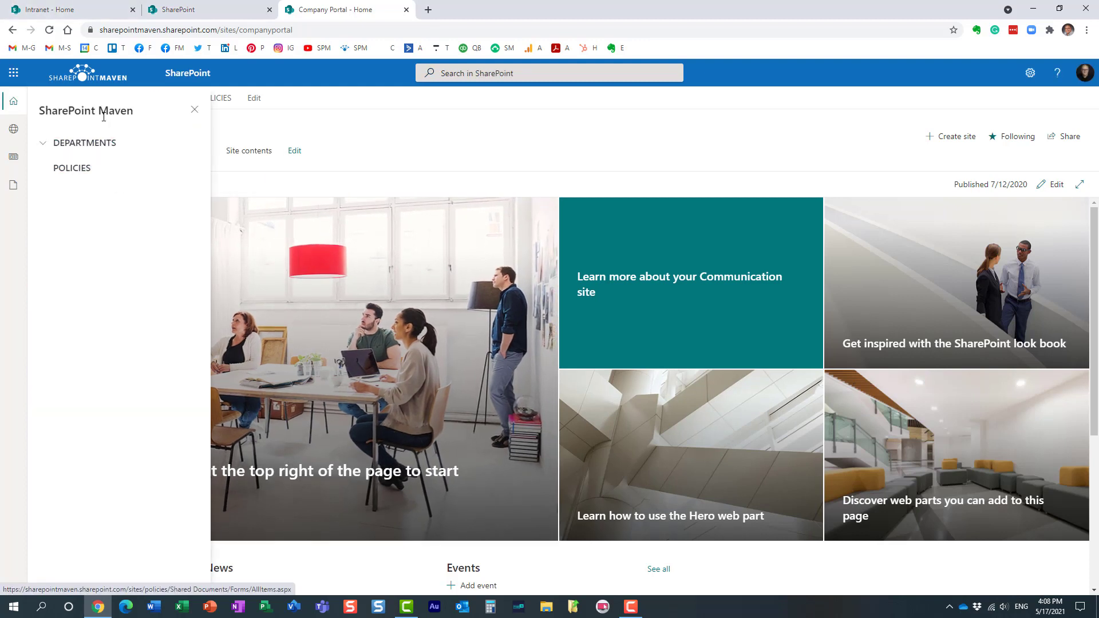
{"action": "left_click", "coordinate": [44, 149]}
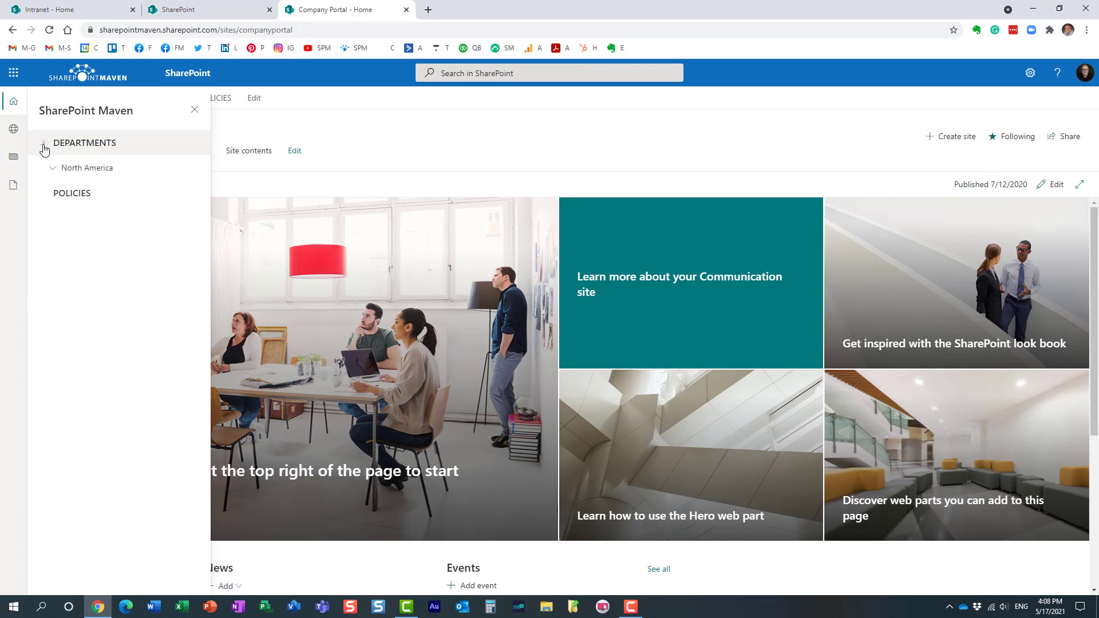
{"action": "left_click", "coordinate": [52, 168]}
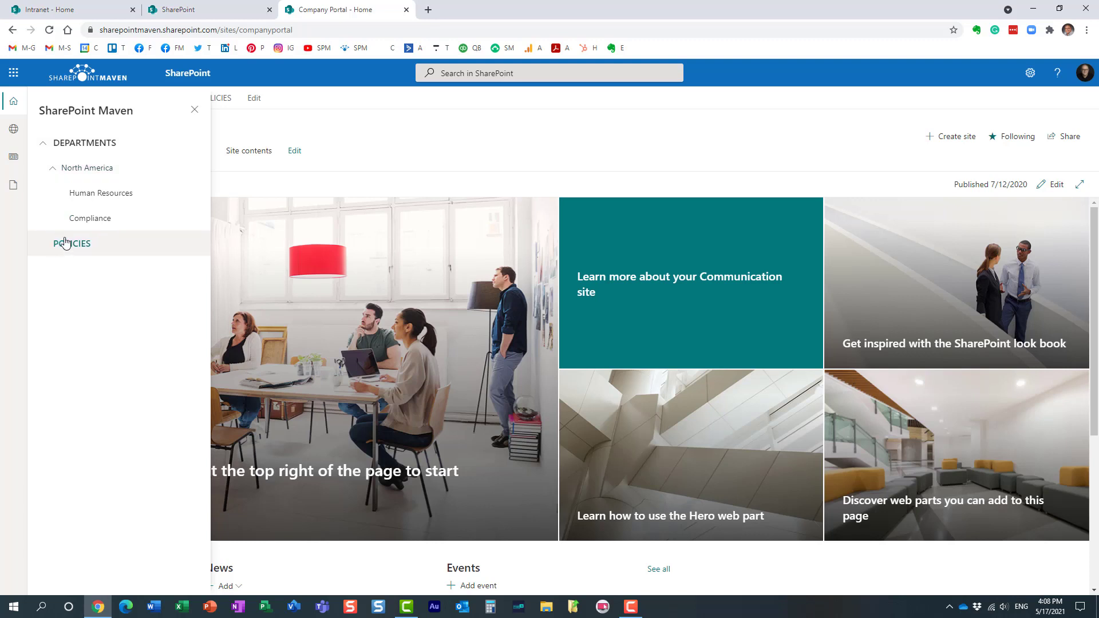
{"action": "left_click", "coordinate": [80, 142]}
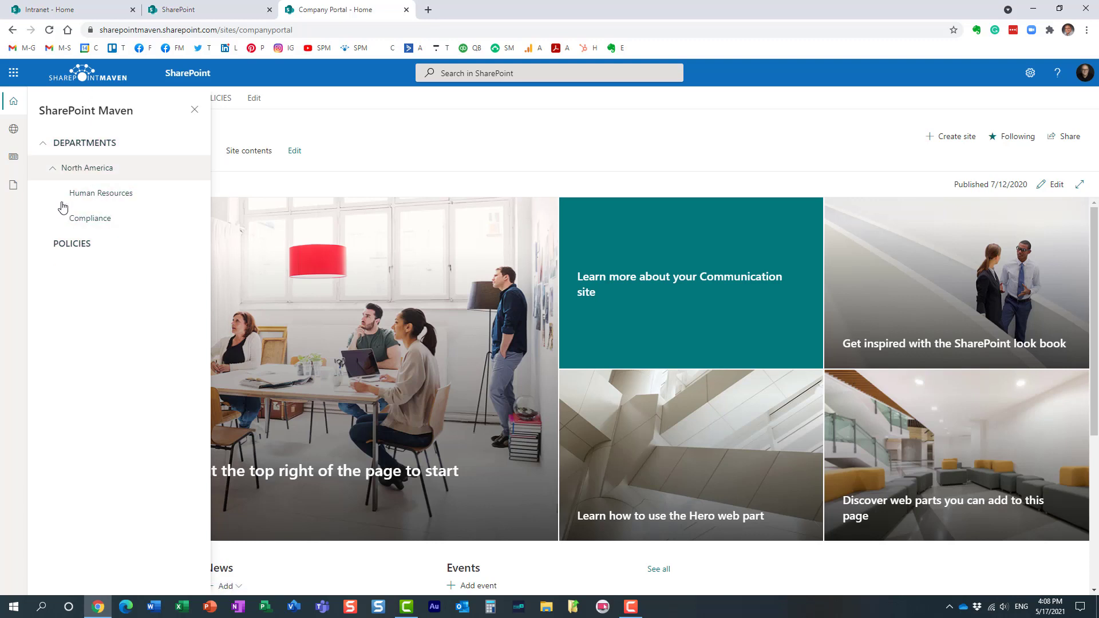
{"action": "left_click", "coordinate": [13, 105]}
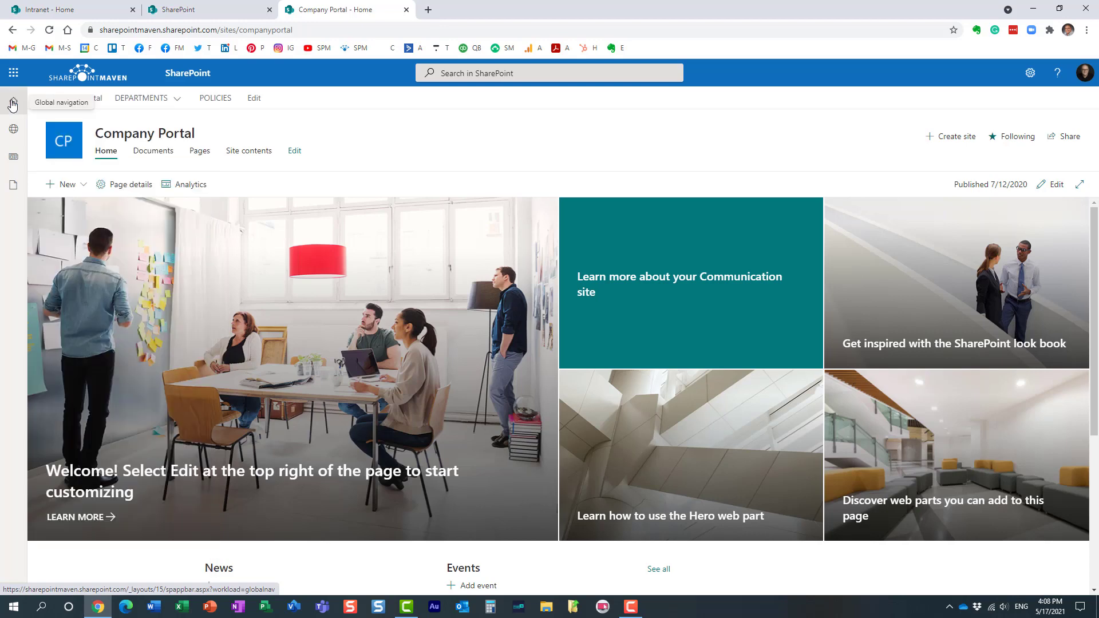
Step: Visit the SharePoint start page, return to the Company Portal and view its global navigation again
{"action": "left_click", "coordinate": [221, 14]}
{"action": "left_click", "coordinate": [320, 10]}
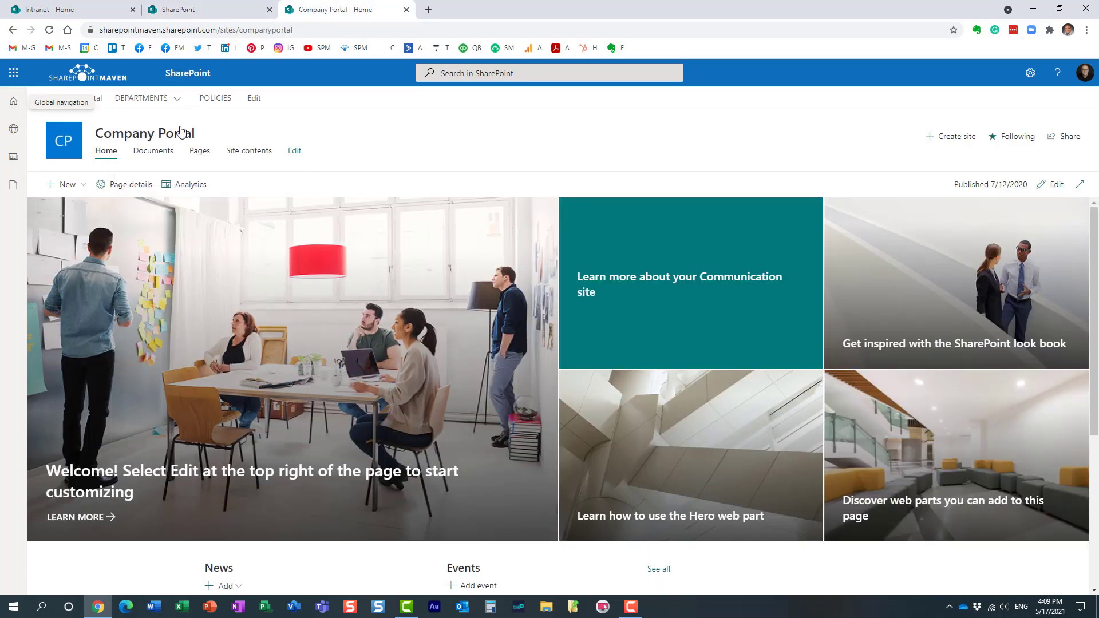
{"action": "left_click", "coordinate": [13, 105]}
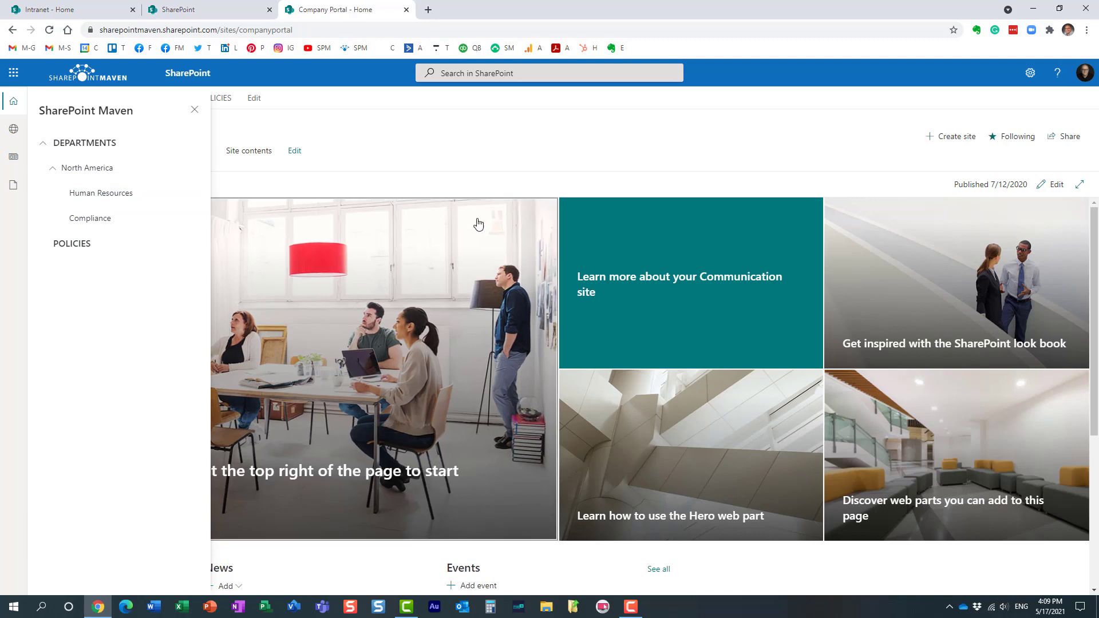
{"action": "key", "text": "Escape"}
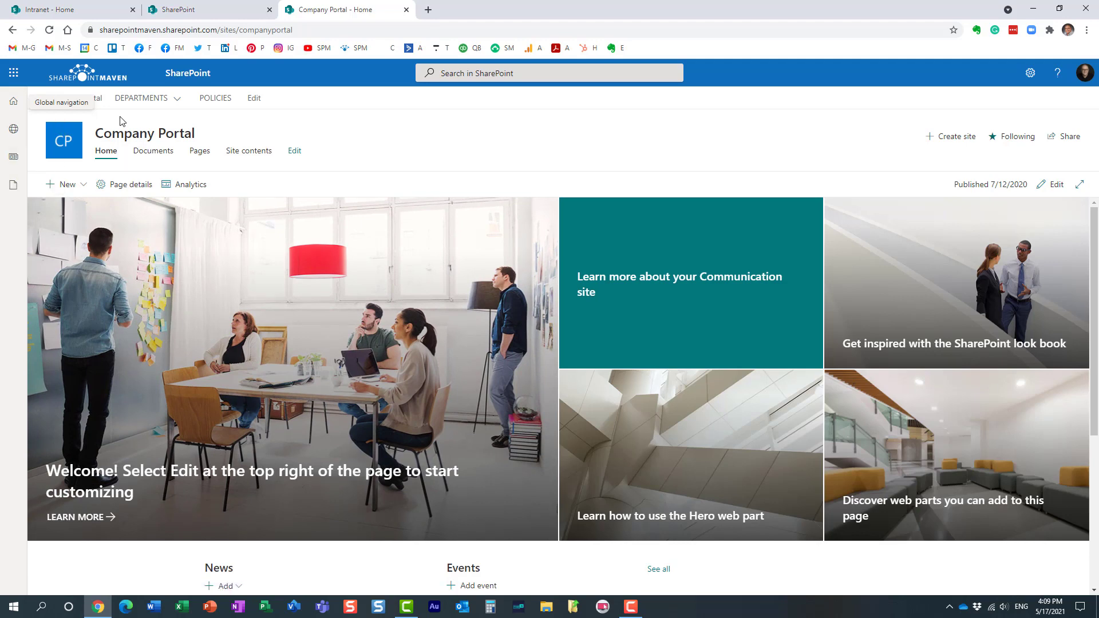
Step: Switch to the Company Intranet site and open the North America Accounting site from its Departments menu
{"action": "left_click", "coordinate": [80, 9]}
{"action": "mouse_move", "coordinate": [180, 98]}
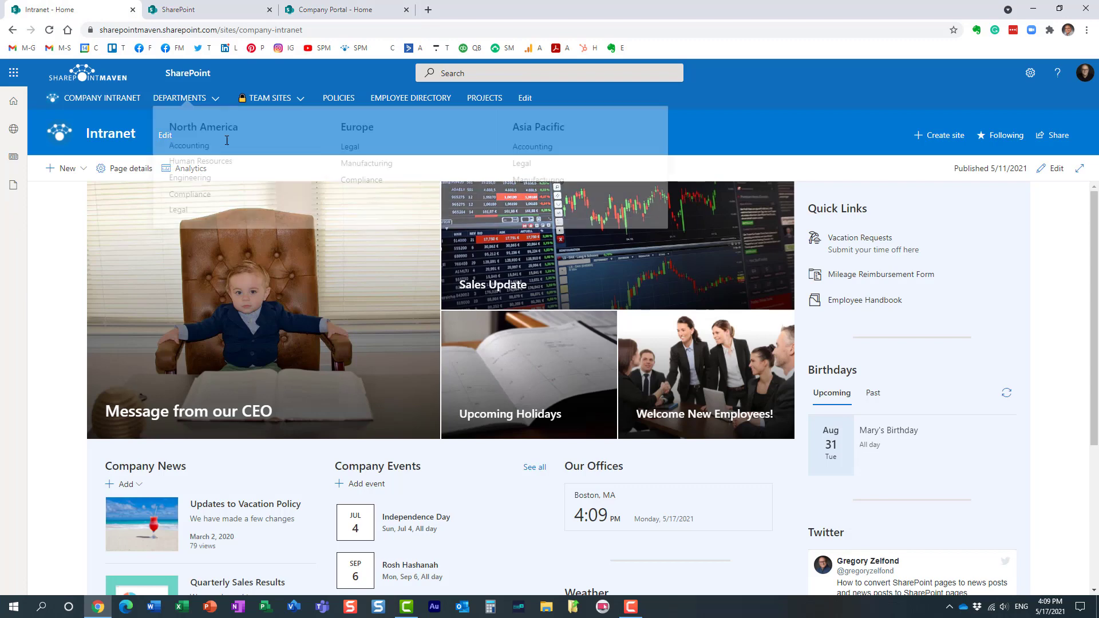
{"action": "left_click", "coordinate": [190, 148]}
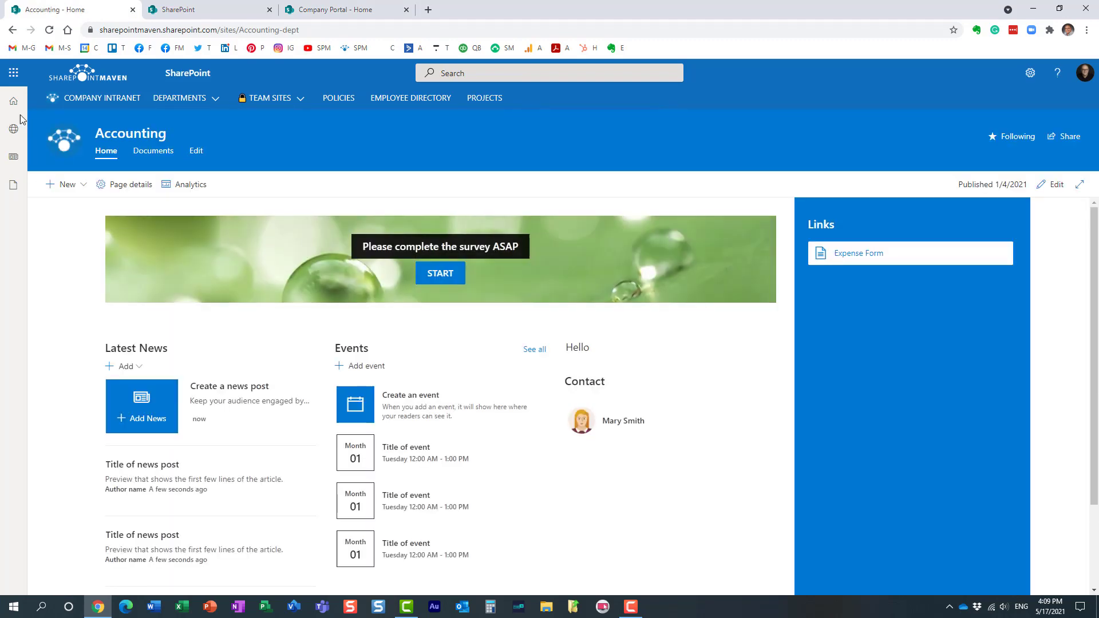